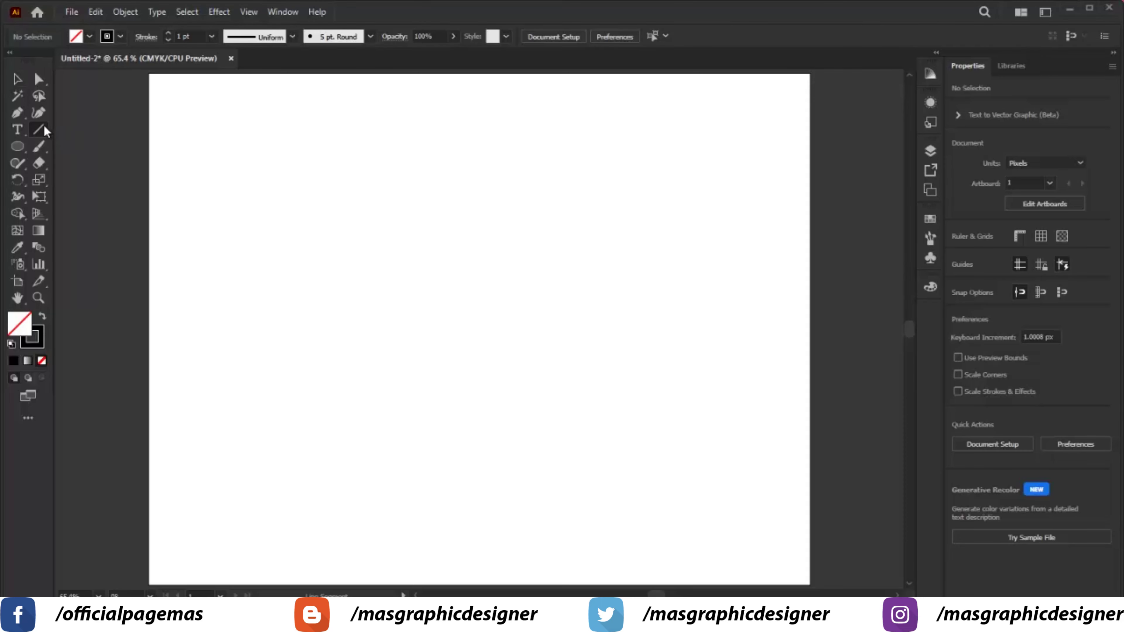
Step: Select the Line Segment Tool (\) in the toolbar
{"action": "left_click", "coordinate": [44, 128]}
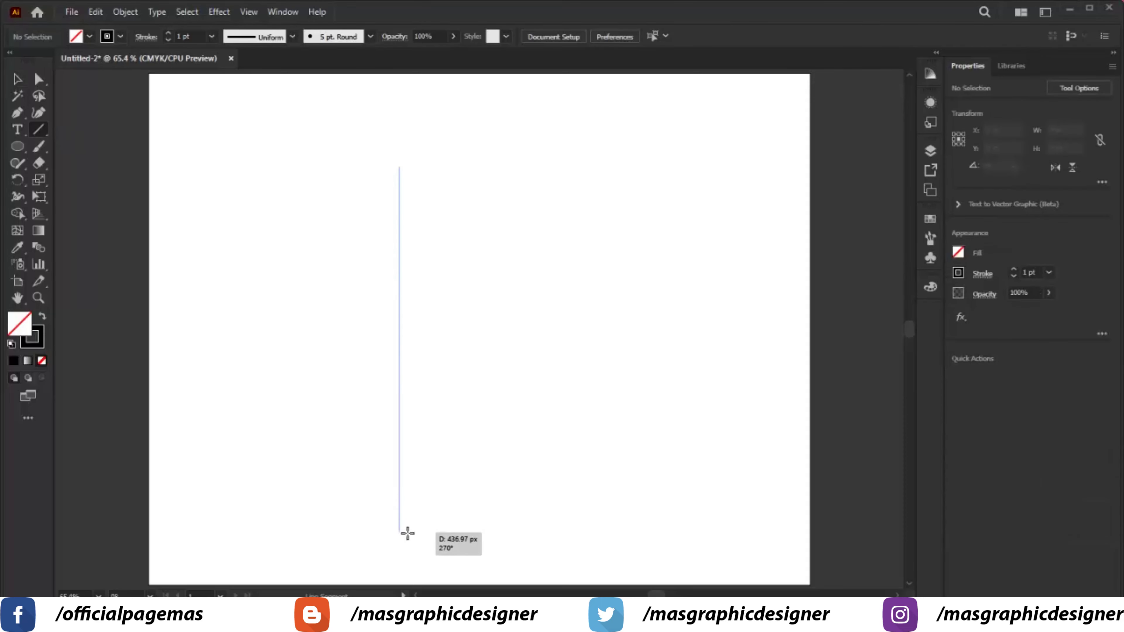
Step: Draw a long vertical line and Alt-drag one parallel copy just to its right
{"action": "left_click_drag", "start_coordinate": [401, 236], "coordinate": [399, 533]}
{"action": "key", "text": "v"}
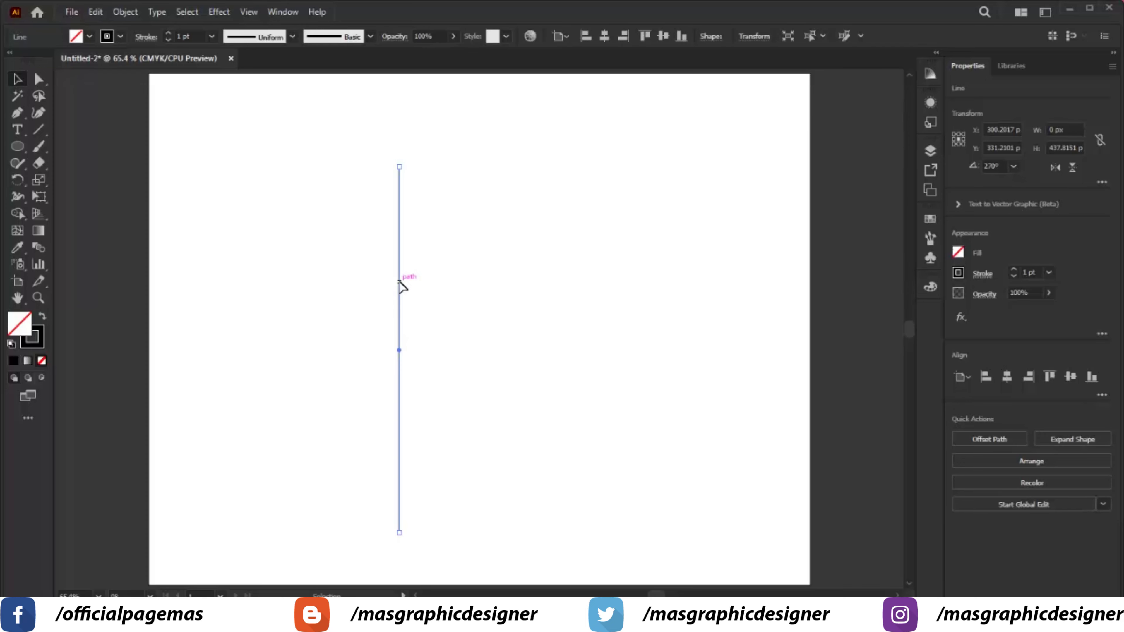
{"action": "left_click_drag", "start_coordinate": [400, 282], "coordinate": [412, 285]}
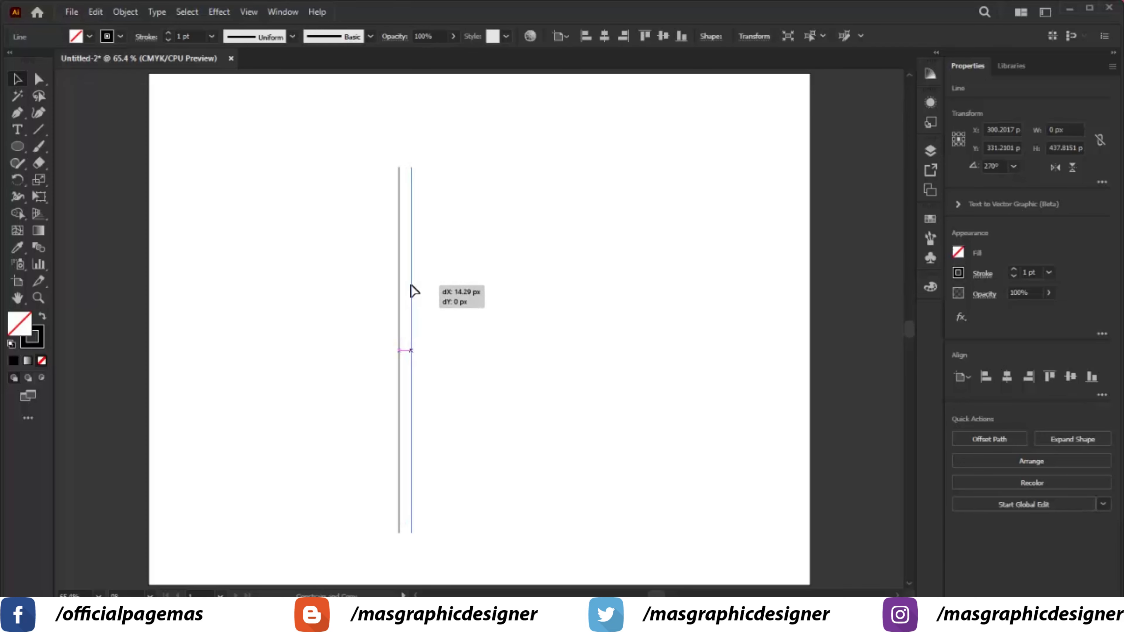
{"action": "left_click_drag", "start_coordinate": [414, 291], "coordinate": [414, 291]}
{"action": "left_click", "coordinate": [439, 242]}
Step: Repeat the copy with Ctrl+D for eight evenly spaced lines, then select them all
{"action": "left_click", "coordinate": [411, 270]}
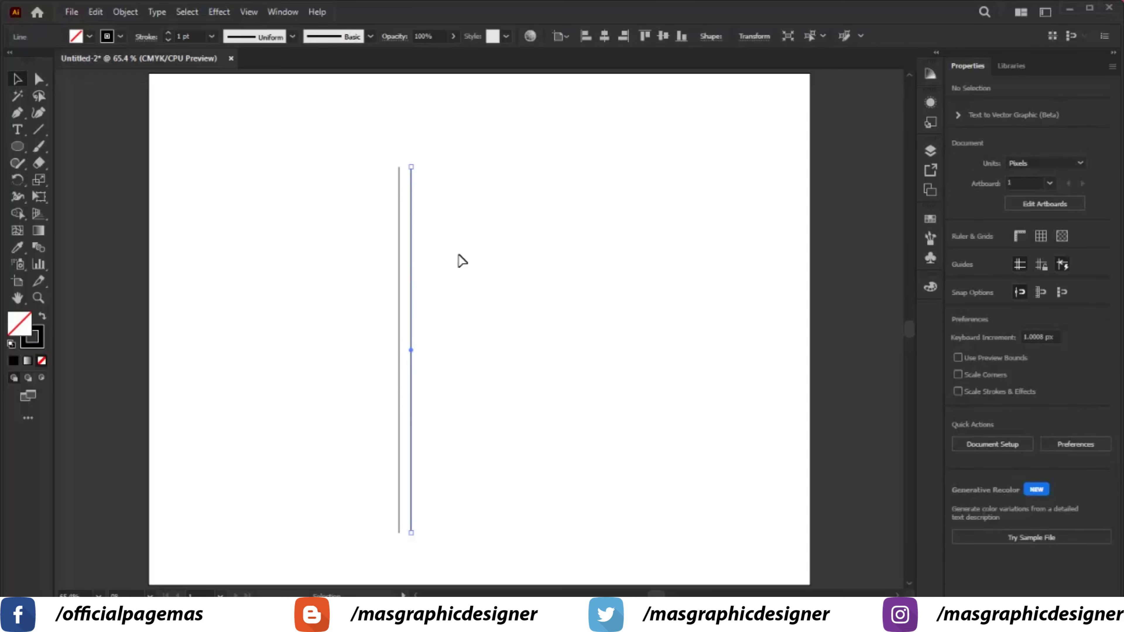
{"action": "key", "text": "ctrl+d"}
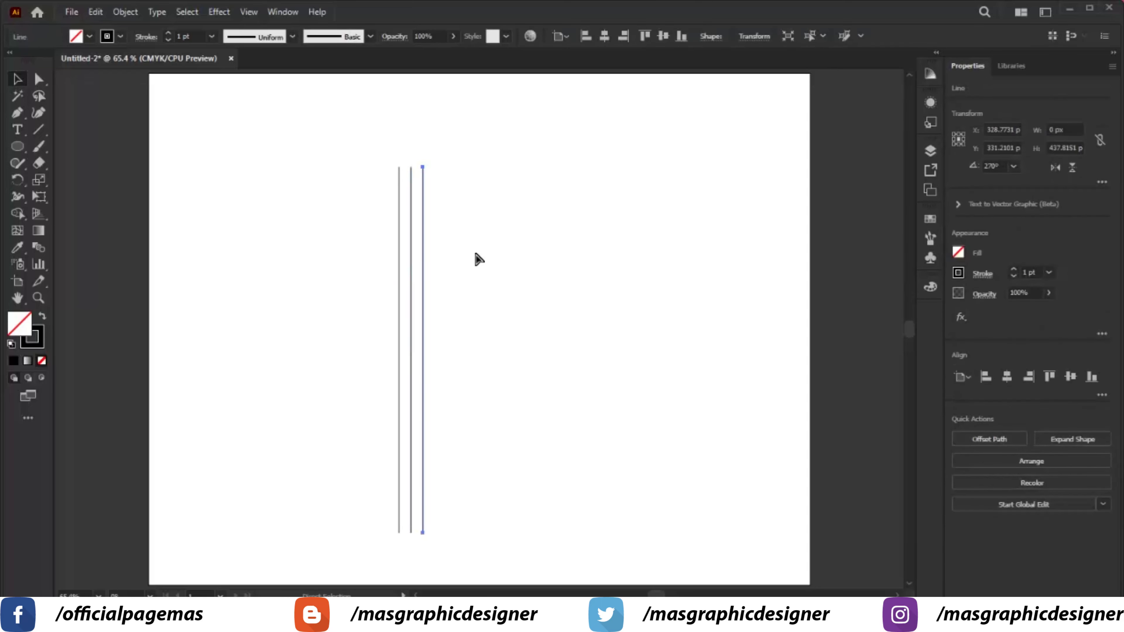
{"action": "key", "text": "ctrl+d"}
{"action": "key", "text": "ctrl+d"}
{"action": "key", "text": "ctrl+d"}
{"action": "key", "text": "ctrl+d"}
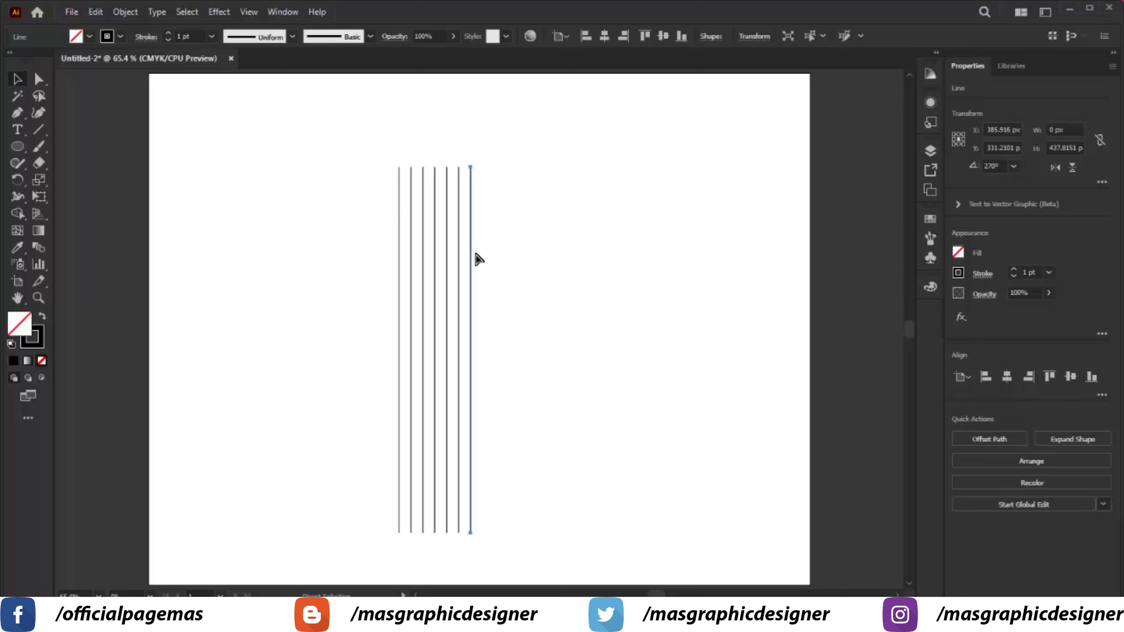
{"action": "key", "text": "ctrl+d"}
{"action": "left_click", "coordinate": [316, 134]}
{"action": "left_click_drag", "start_coordinate": [316, 134], "coordinate": [558, 343]}
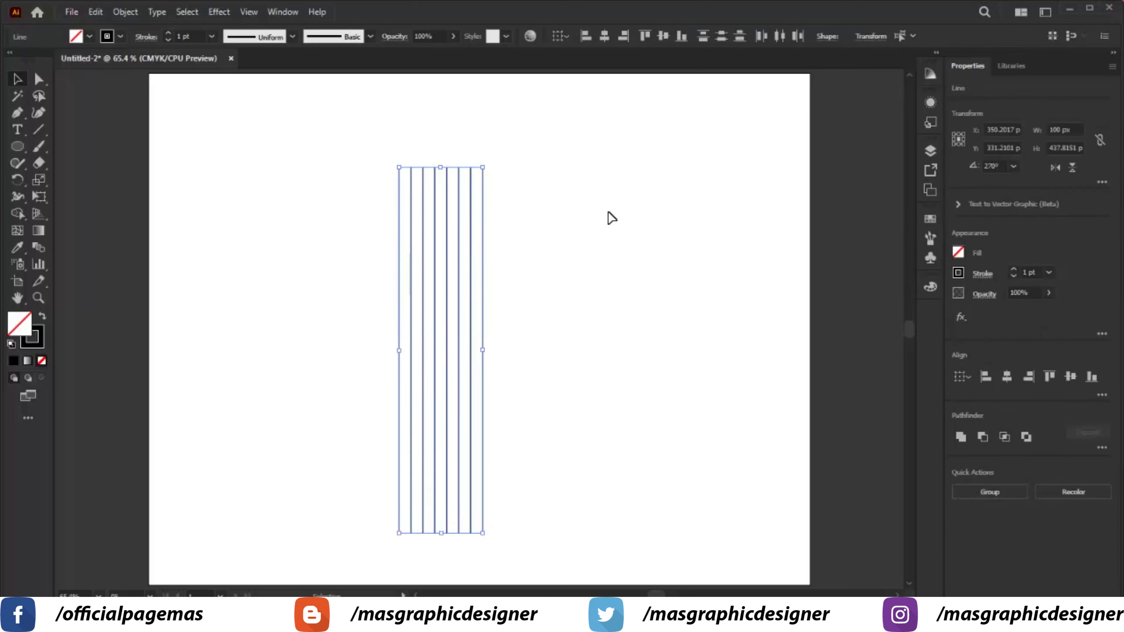
Step: Group the eight lines and add a pasted-in-place copy rotated 90° to run horizontally
{"action": "right_click", "coordinate": [470, 196]}
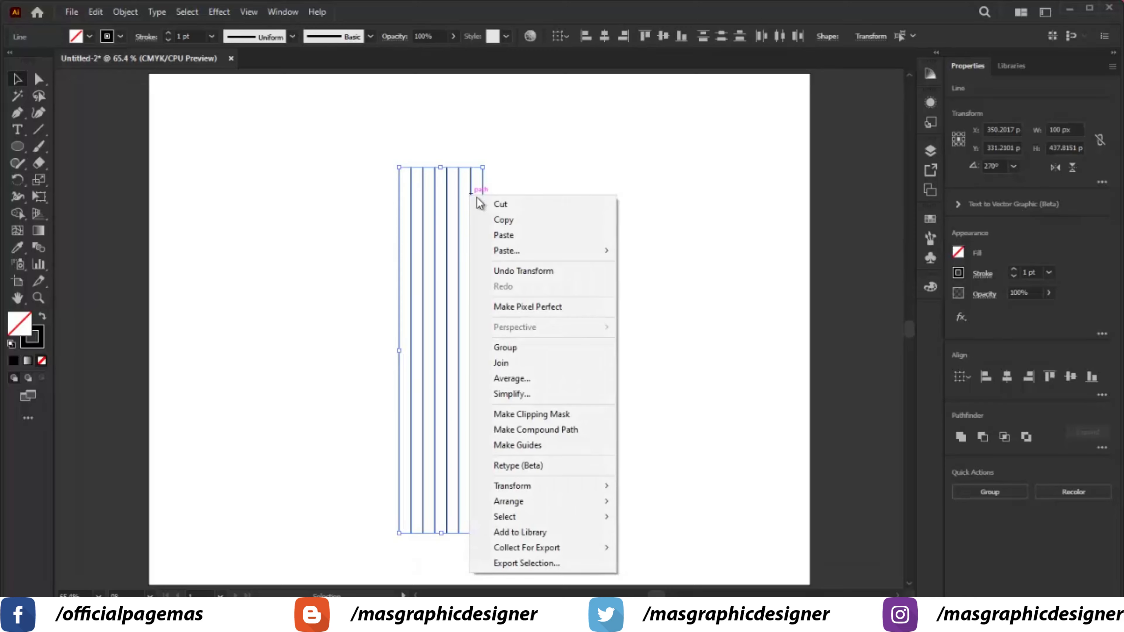
{"action": "left_click", "coordinate": [518, 349]}
{"action": "left_click", "coordinate": [98, 13]}
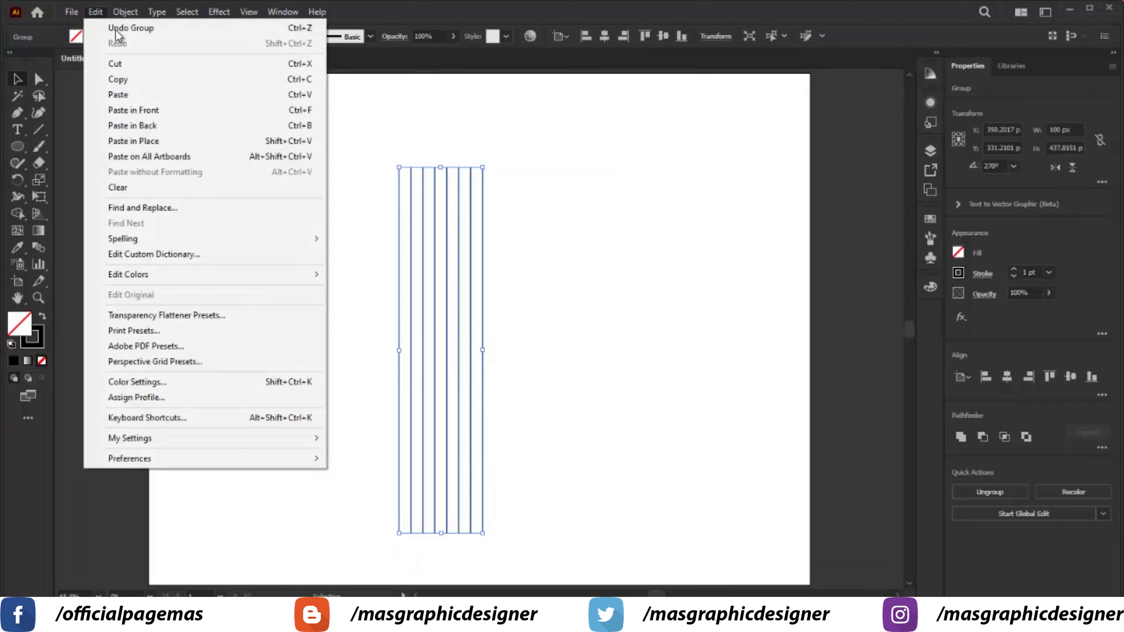
{"action": "left_click", "coordinate": [139, 82]}
{"action": "left_click", "coordinate": [95, 12]}
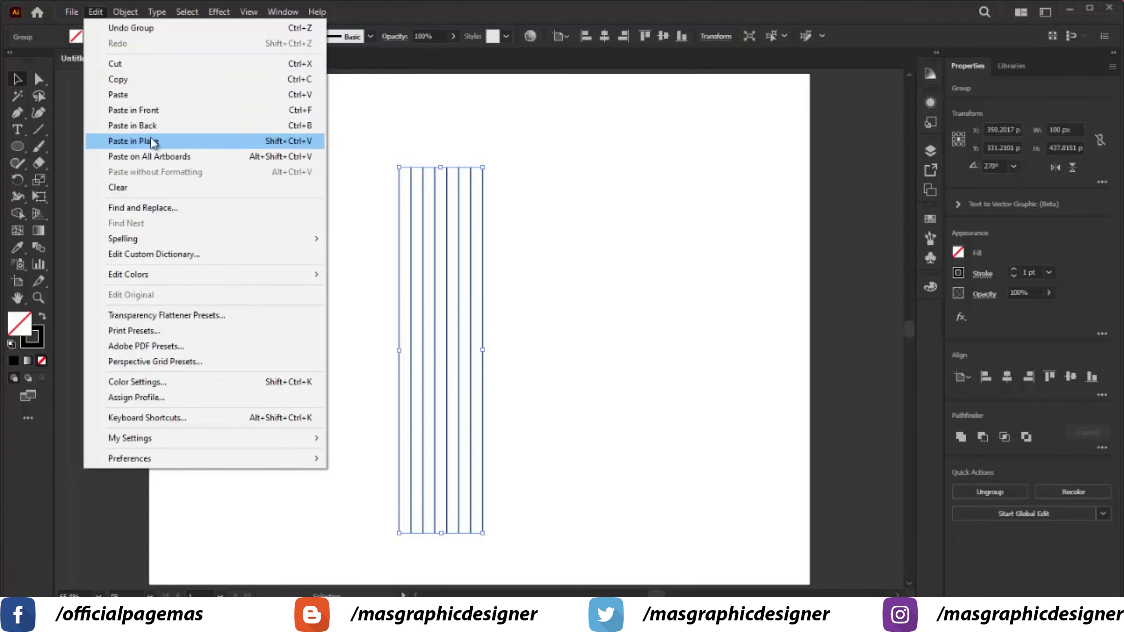
{"action": "left_click", "coordinate": [171, 142]}
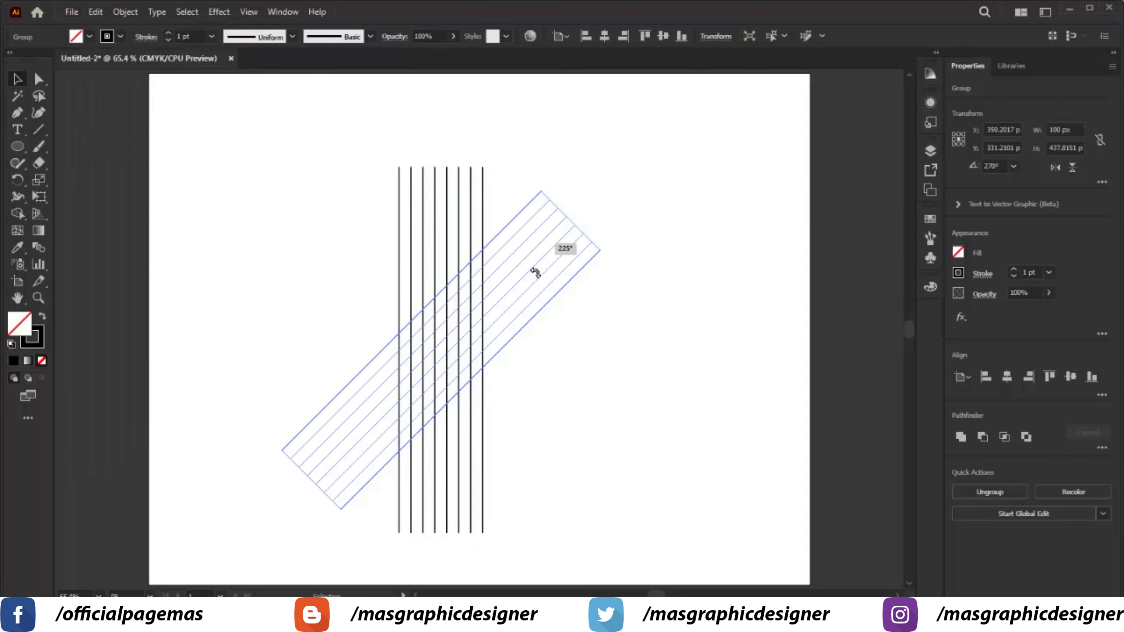
{"action": "left_click_drag", "start_coordinate": [490, 165], "coordinate": [549, 371]}
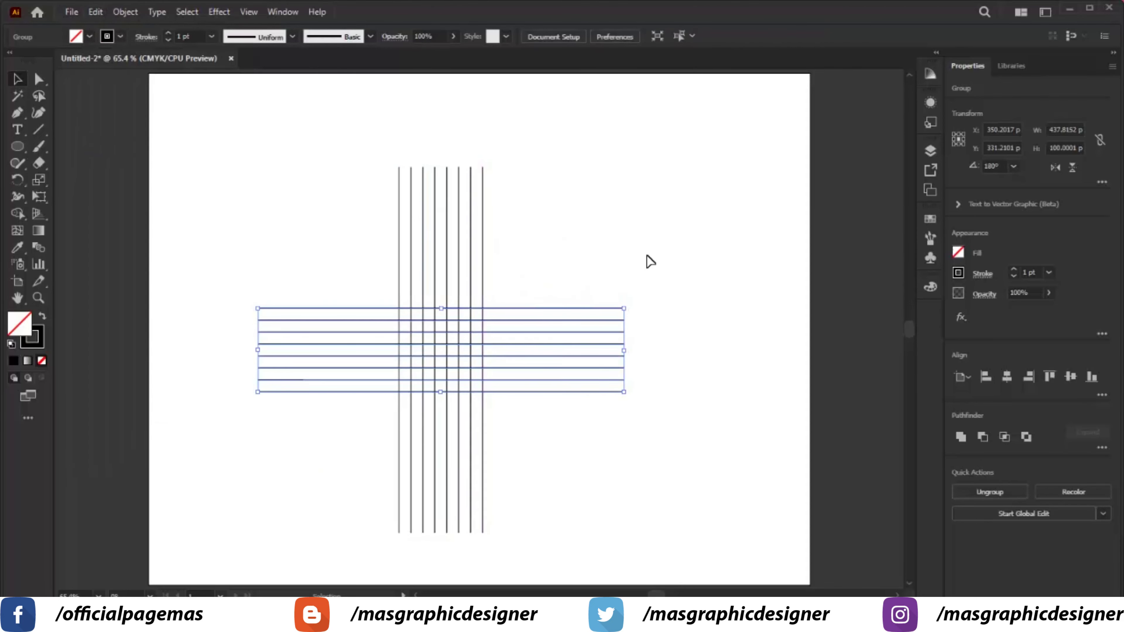
Step: Paste another in-place copy of the horizontal group and rotate it to a 225° diagonal
{"action": "left_click", "coordinate": [101, 14]}
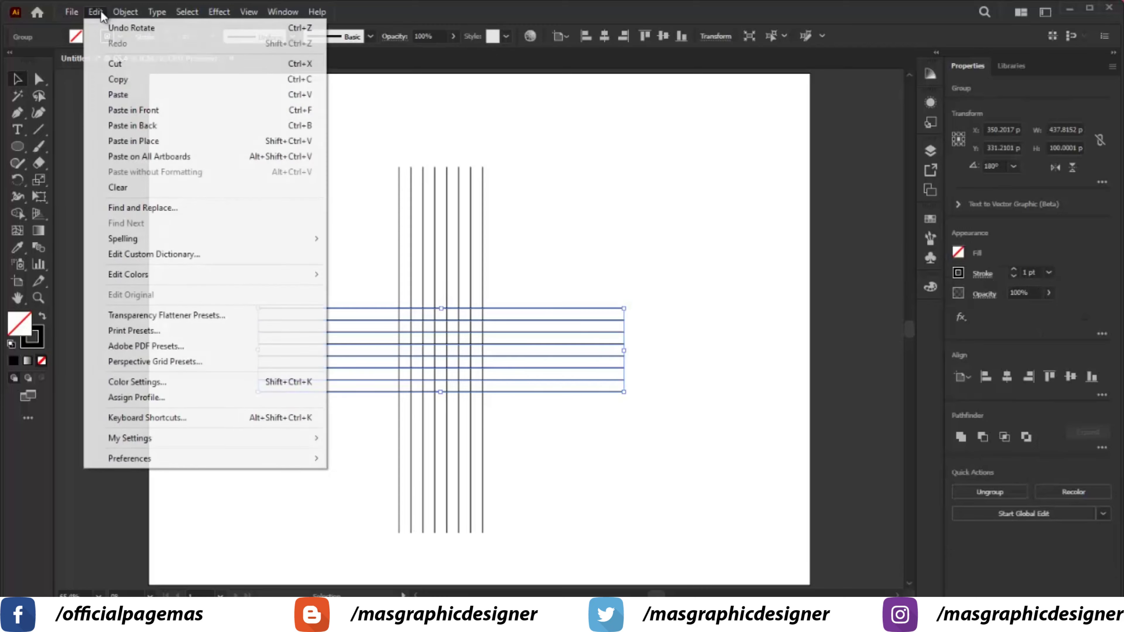
{"action": "left_click", "coordinate": [144, 80]}
{"action": "left_click", "coordinate": [125, 12]}
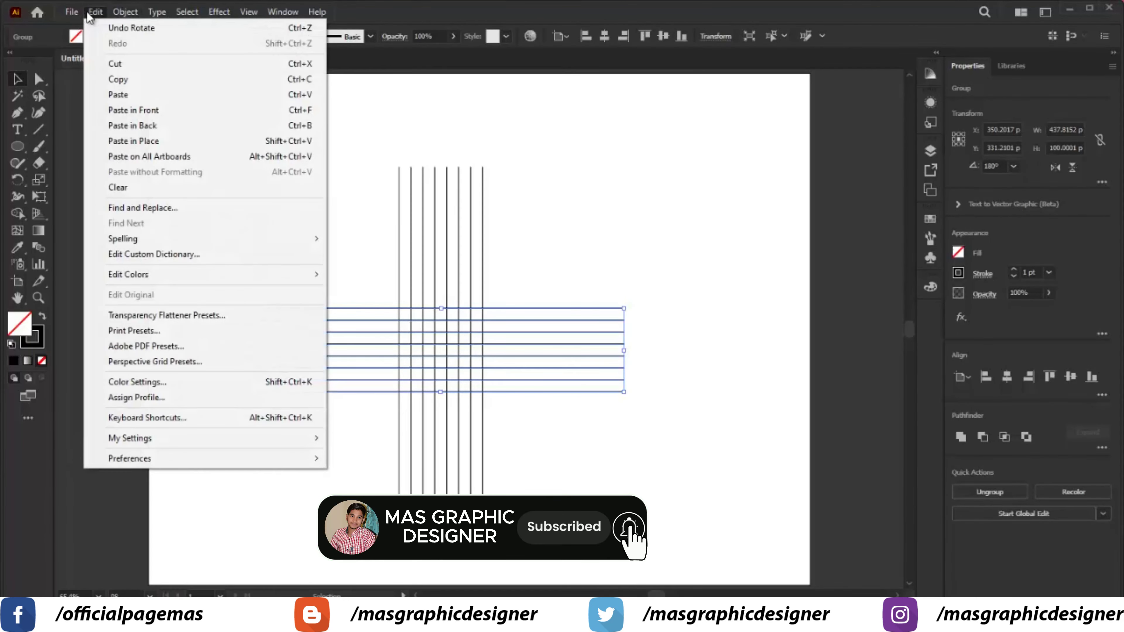
{"action": "left_click", "coordinate": [147, 143]}
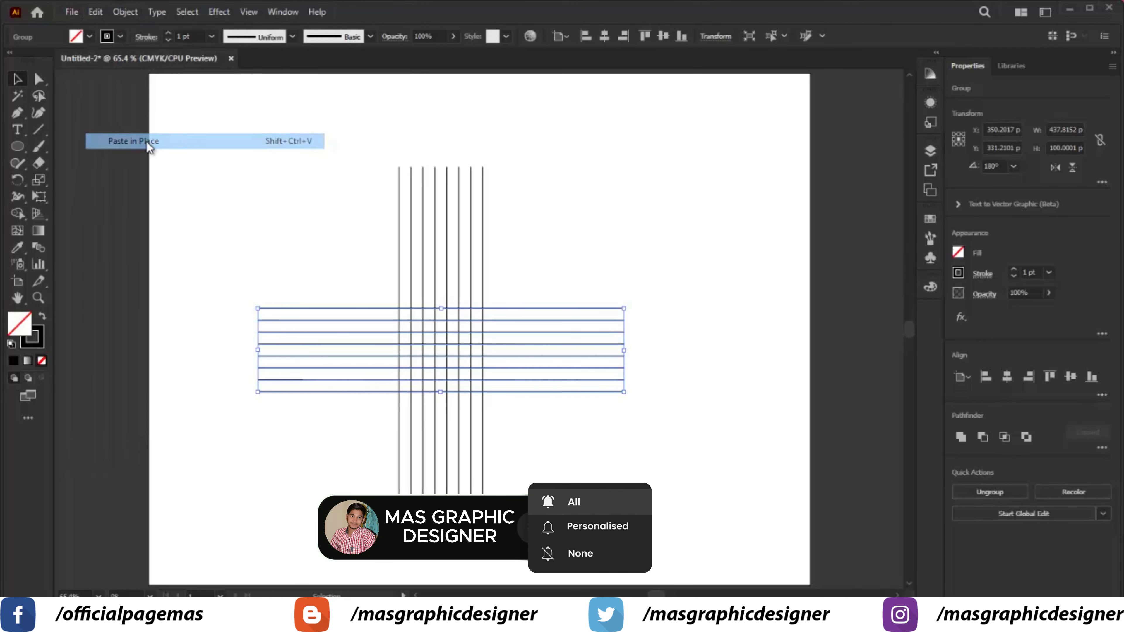
{"action": "left_click_drag", "start_coordinate": [626, 277], "coordinate": [590, 221]}
{"action": "left_click", "coordinate": [346, 184]}
Step: Zoom into the centre of the crossing line grid and marquee-select all its lines
{"action": "key", "text": "z"}
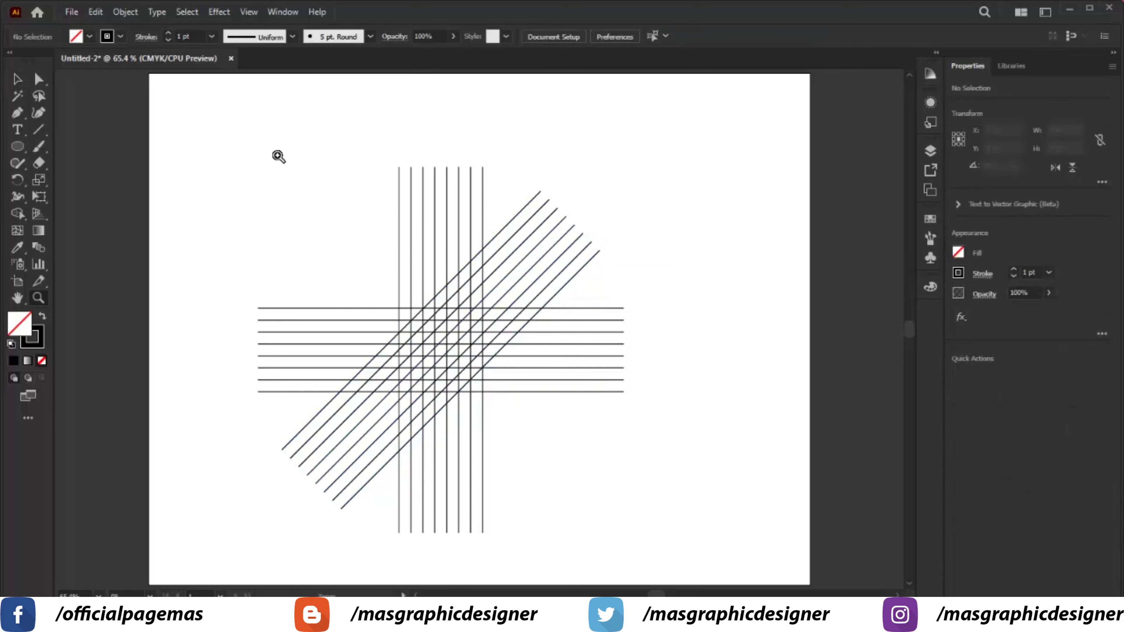
{"action": "left_click_drag", "start_coordinate": [278, 155], "coordinate": [640, 472]}
{"action": "left_click_drag", "start_coordinate": [570, 493], "coordinate": [560, 451]}
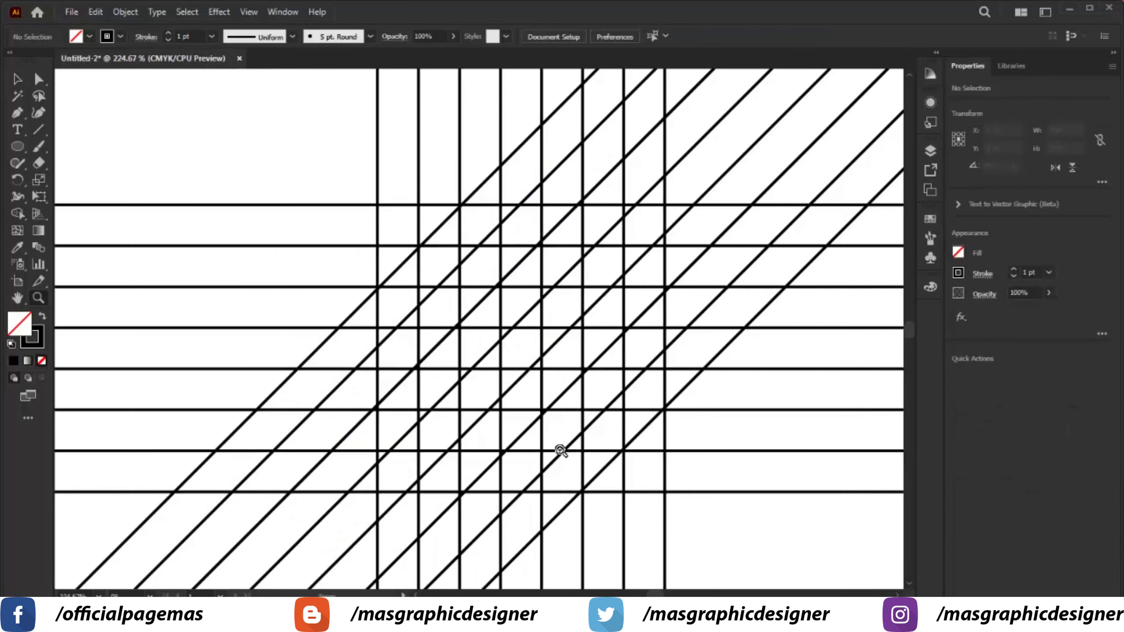
{"action": "left_click_drag", "start_coordinate": [295, 155], "coordinate": [755, 540]}
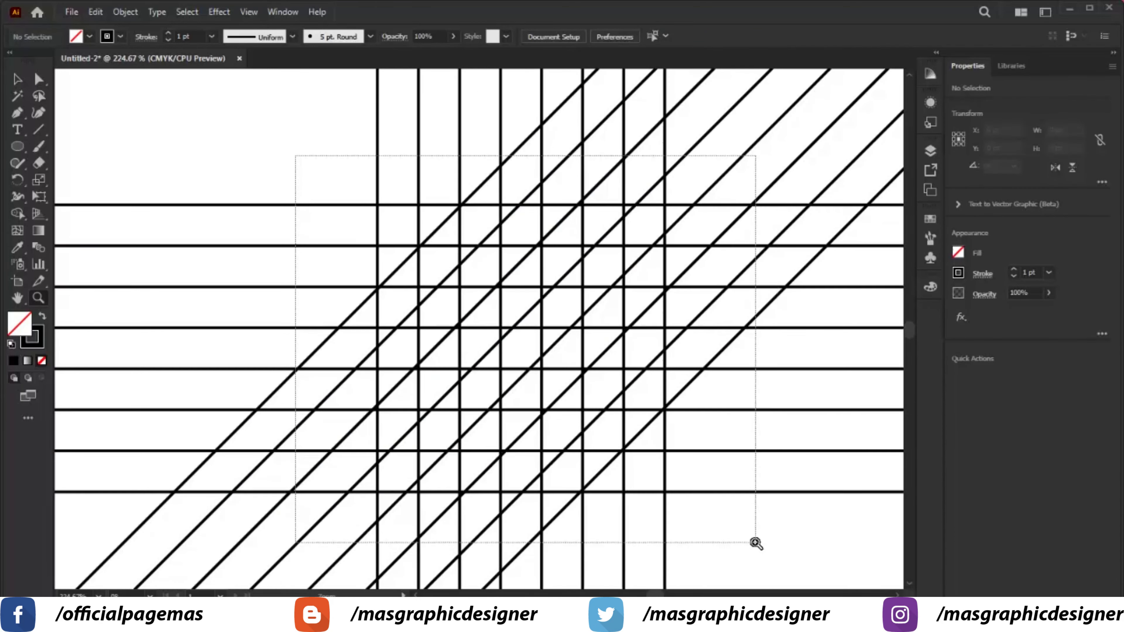
{"action": "left_click", "coordinate": [17, 82]}
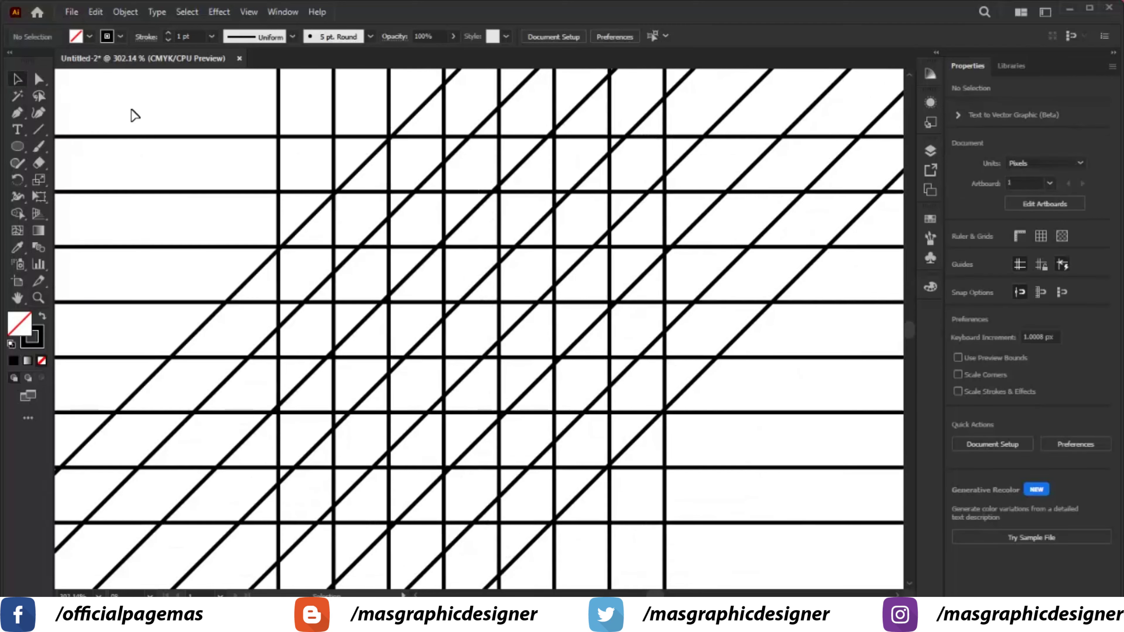
{"action": "left_click_drag", "start_coordinate": [140, 95], "coordinate": [717, 557]}
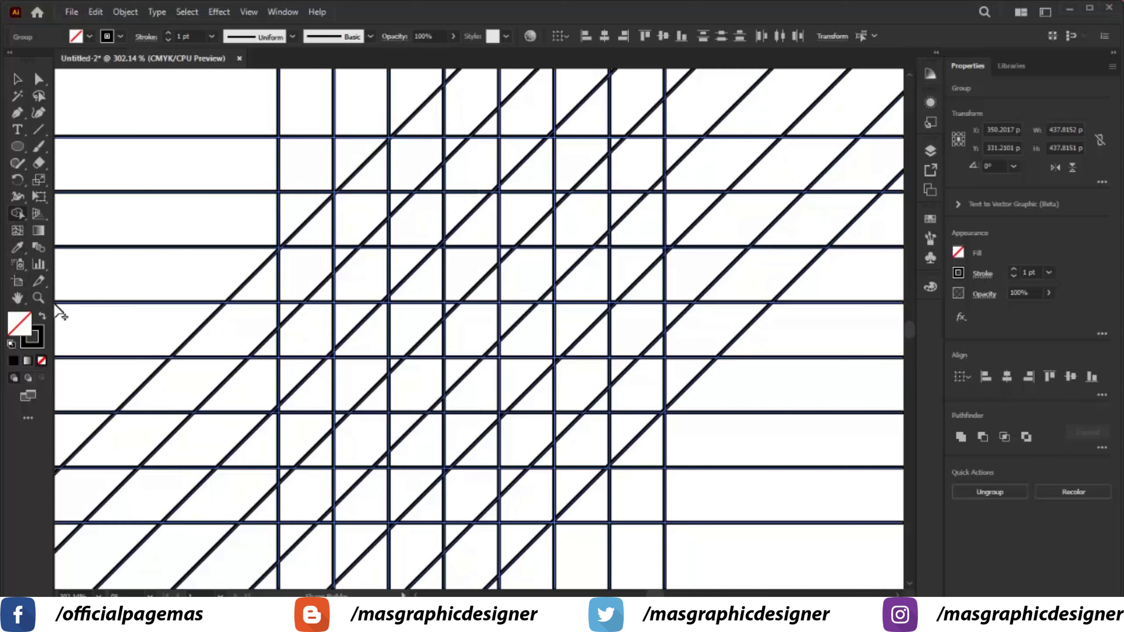
Step: Set a black fill with no stroke and merge the bottom and middle row cells into black bars
{"action": "left_click", "coordinate": [43, 319]}
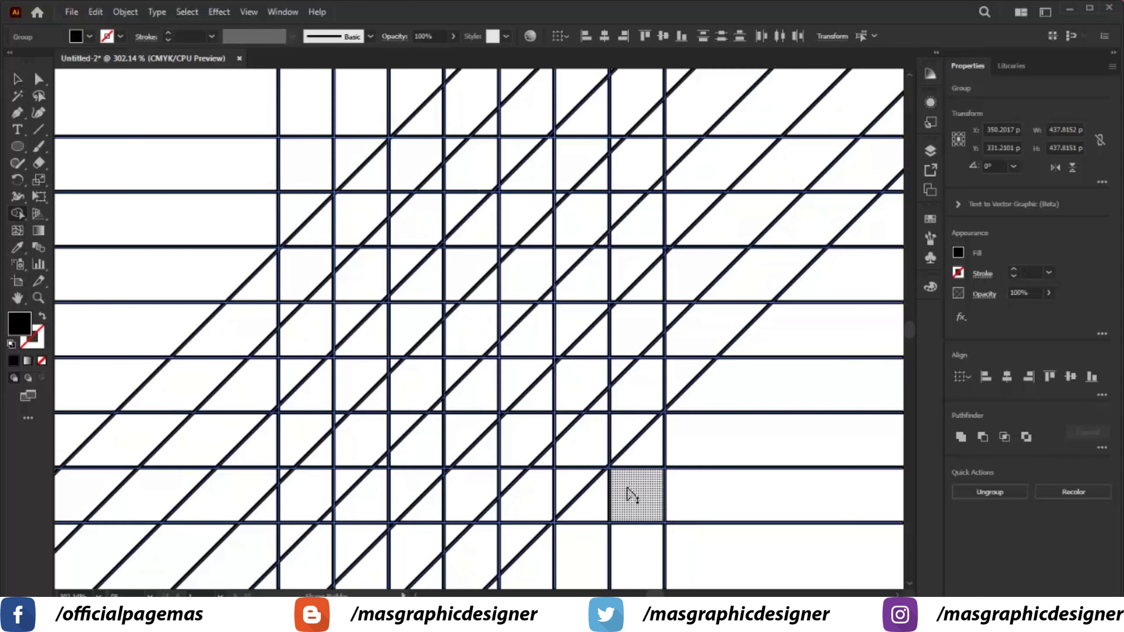
{"action": "mouse_move", "coordinate": [620, 499]}
{"action": "left_mouse_down"}
{"action": "mouse_move", "coordinate": [351, 511]}
{"action": "mouse_move", "coordinate": [648, 288]}
{"action": "left_mouse_up"}
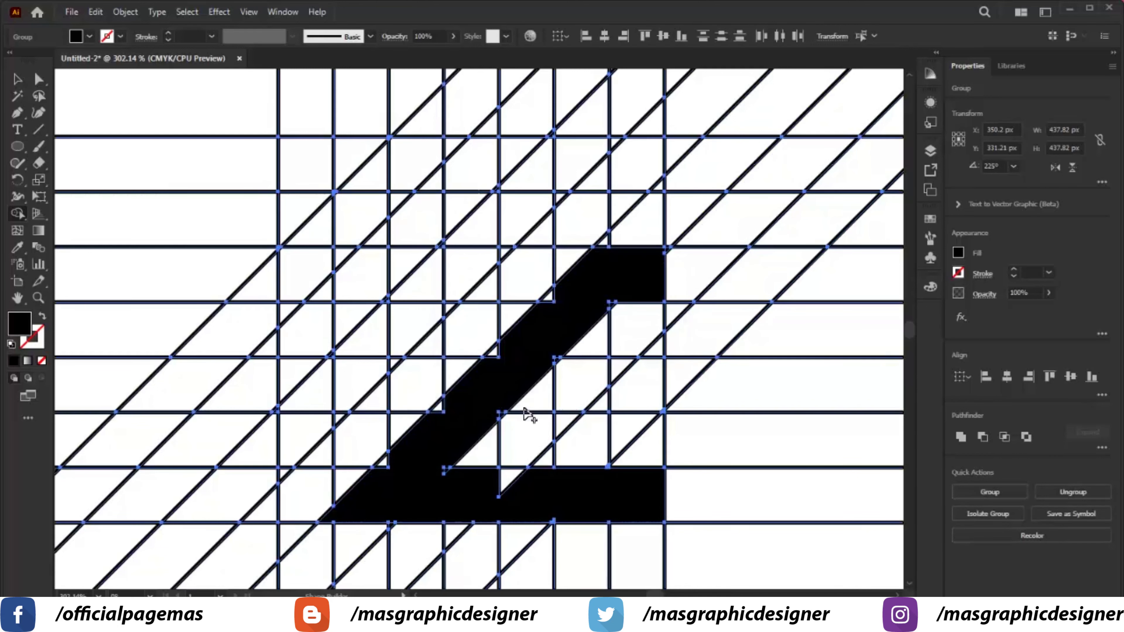
{"action": "mouse_move", "coordinate": [526, 397]}
{"action": "left_mouse_down"}
{"action": "mouse_move", "coordinate": [633, 395]}
{"action": "mouse_move", "coordinate": [619, 377]}
{"action": "left_mouse_up"}
{"action": "left_click_drag", "start_coordinate": [533, 489], "coordinate": [507, 479]}
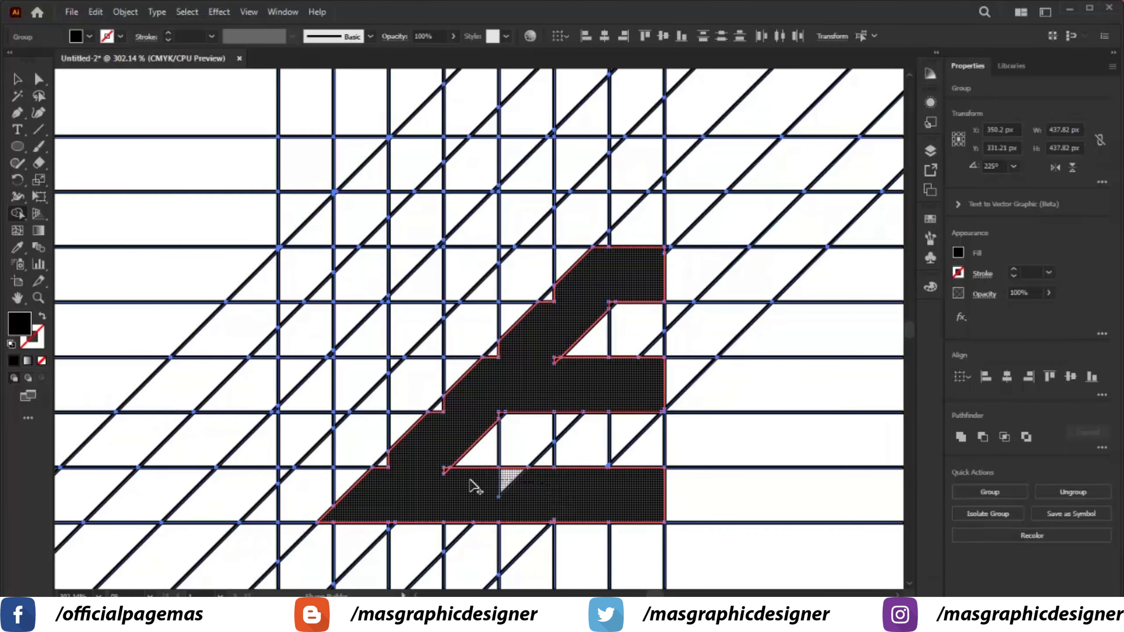
{"action": "key", "text": "z"}
{"action": "left_click_drag", "start_coordinate": [293, 219], "coordinate": [709, 519]}
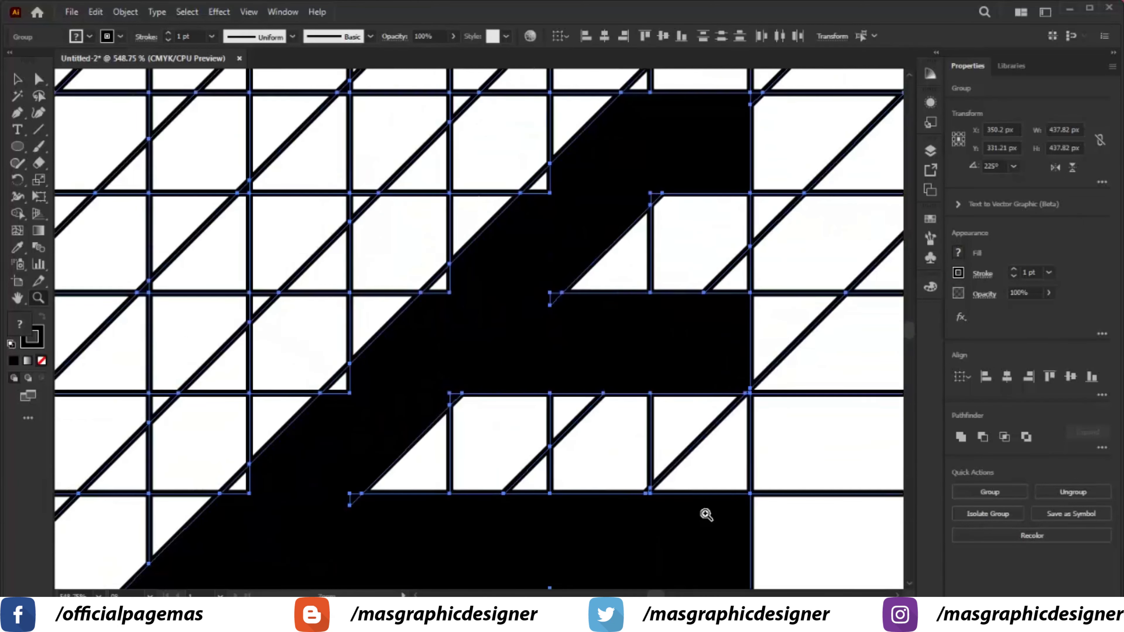
Step: With Shape Builder, fill the three diagonal-edge notches and the lower arm corner notch black
{"action": "left_click", "coordinate": [19, 213]}
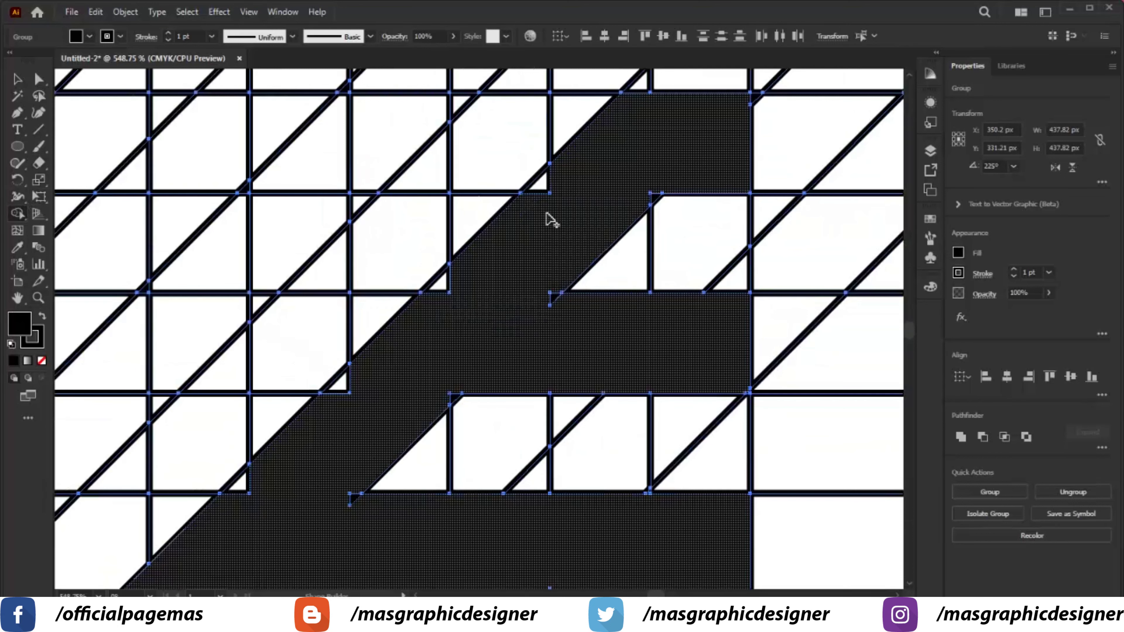
{"action": "left_click", "coordinate": [438, 281]}
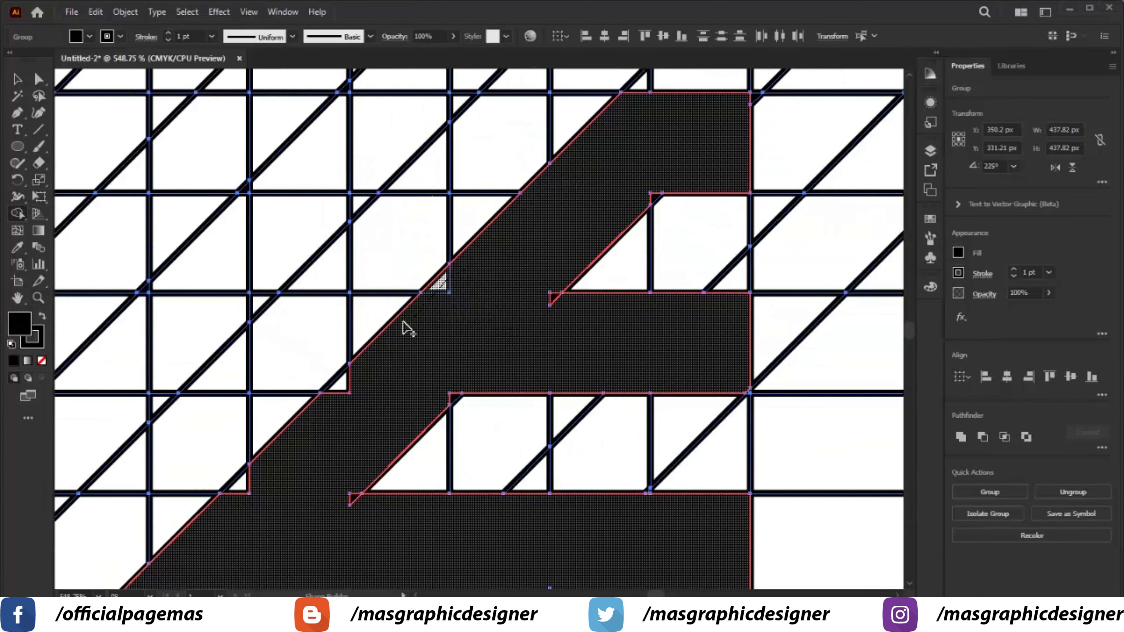
{"action": "left_click", "coordinate": [336, 381]}
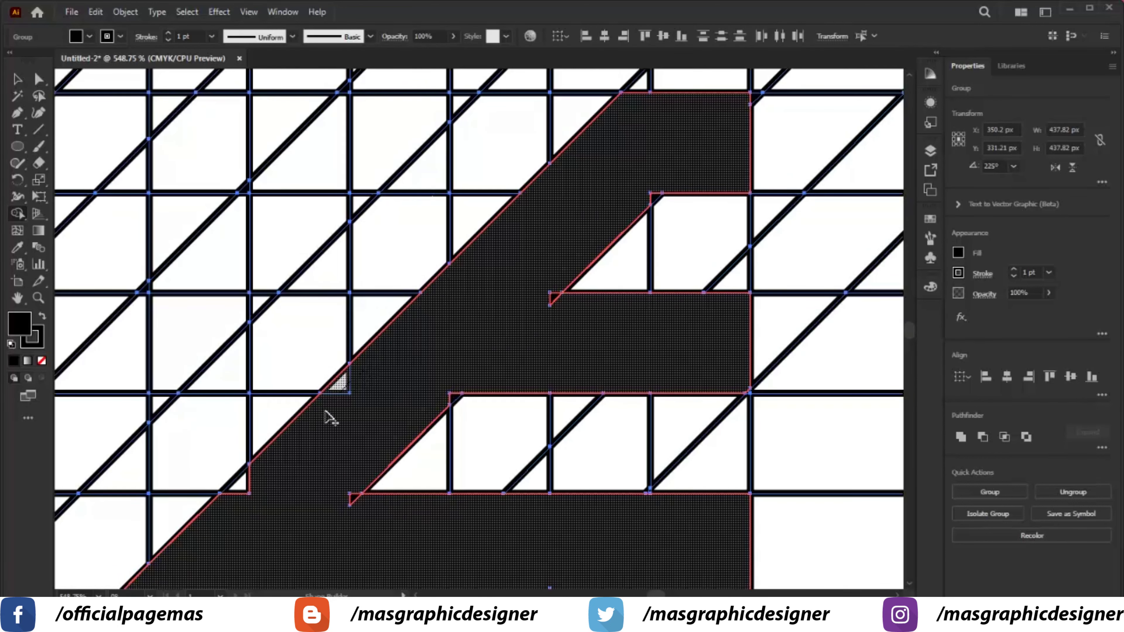
{"action": "left_click", "coordinate": [241, 485]}
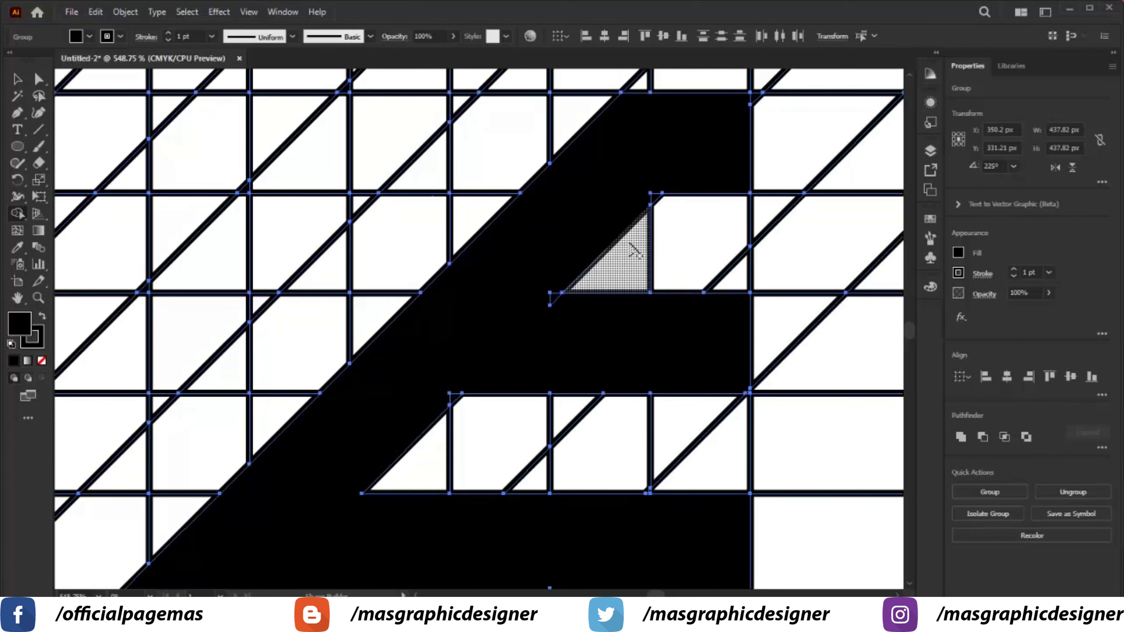
{"action": "left_click", "coordinate": [455, 395]}
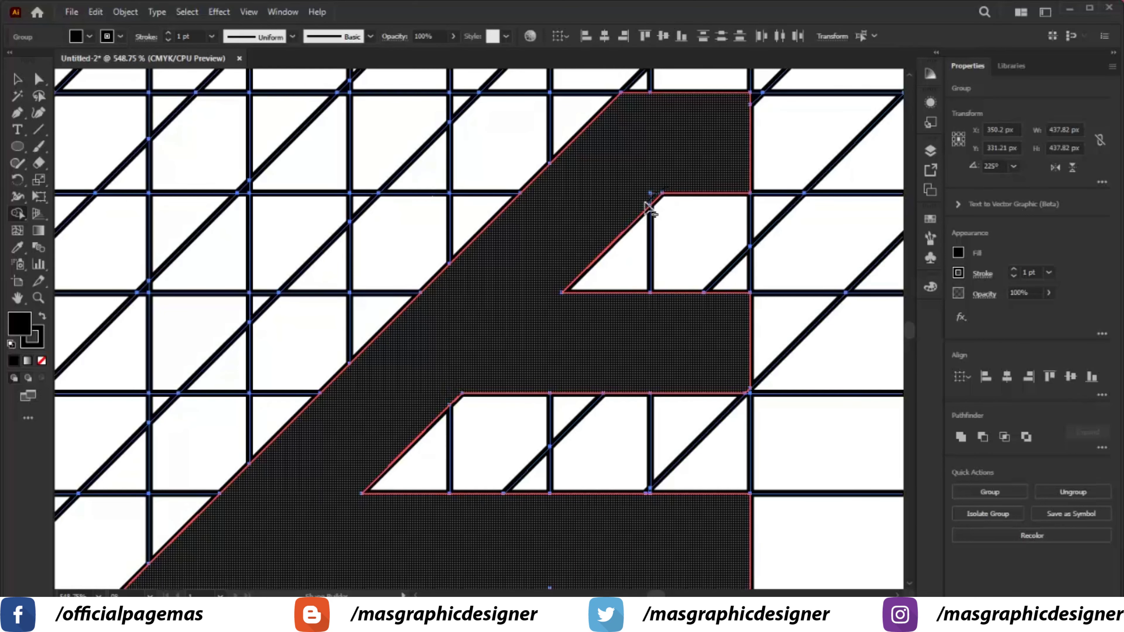
Step: Merge the remaining cells into the E and zoom out to 300% to view it
{"action": "mouse_move", "coordinate": [460, 234]}
{"action": "left_mouse_down"}
{"action": "mouse_move", "coordinate": [547, 251]}
{"action": "mouse_move", "coordinate": [579, 230]}
{"action": "left_mouse_up"}
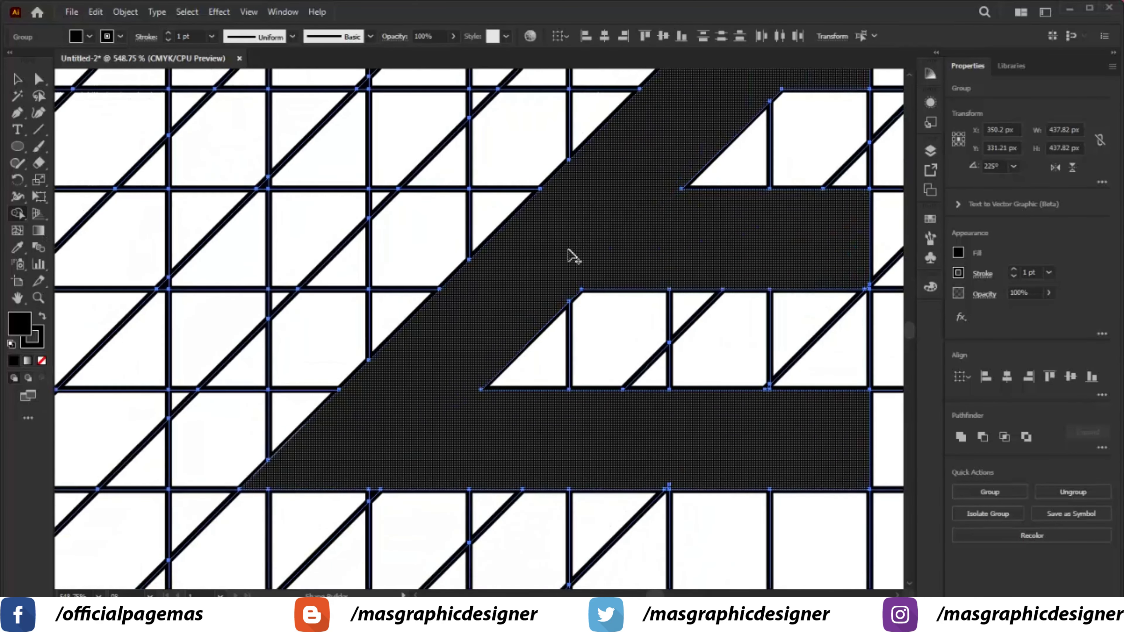
{"action": "key", "text": "ctrl"}
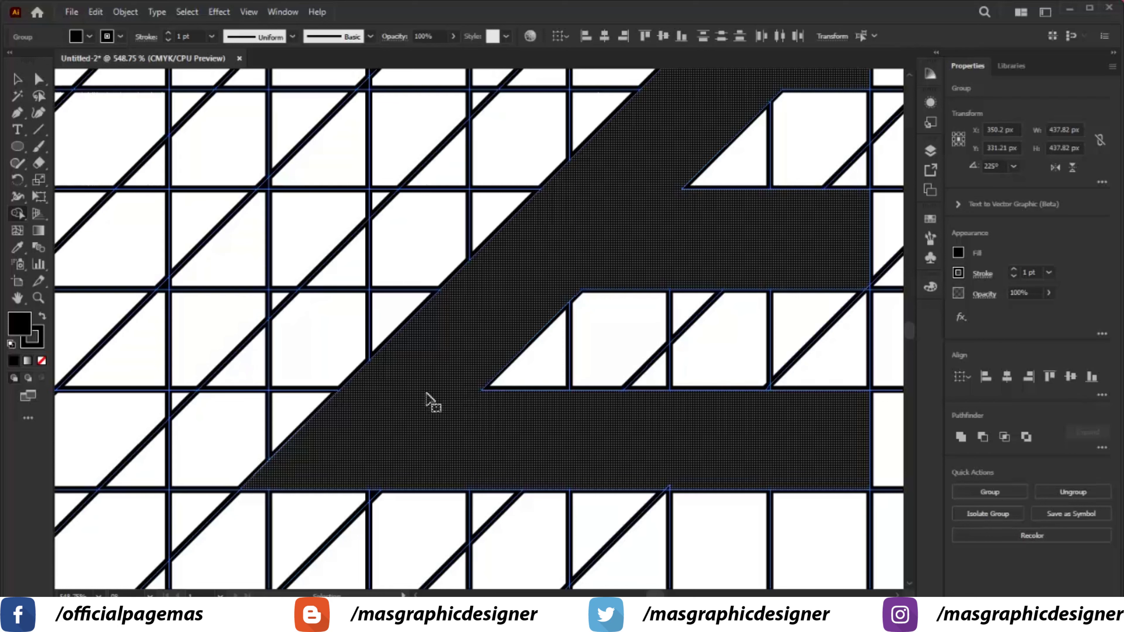
{"action": "left_click", "coordinate": [427, 394]}
{"action": "key", "text": "ctrl+space"}
{"action": "left_click", "coordinate": [413, 341], "text": "alt"}
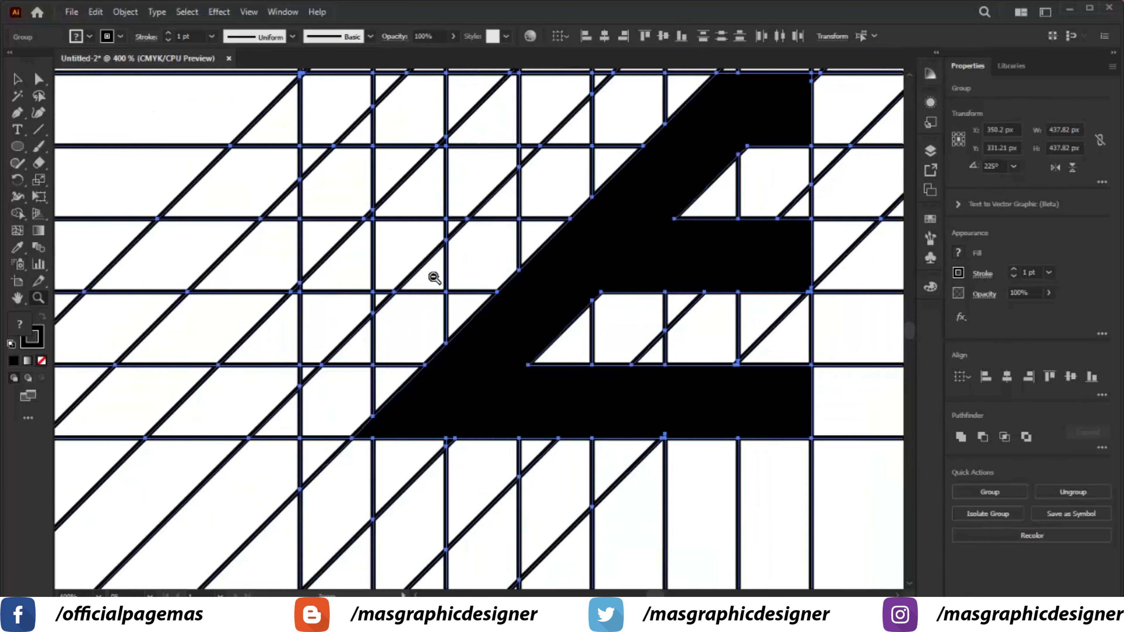
{"action": "left_click", "coordinate": [434, 278], "text": "alt"}
{"action": "left_click_drag", "start_coordinate": [547, 234], "coordinate": [472, 317]}
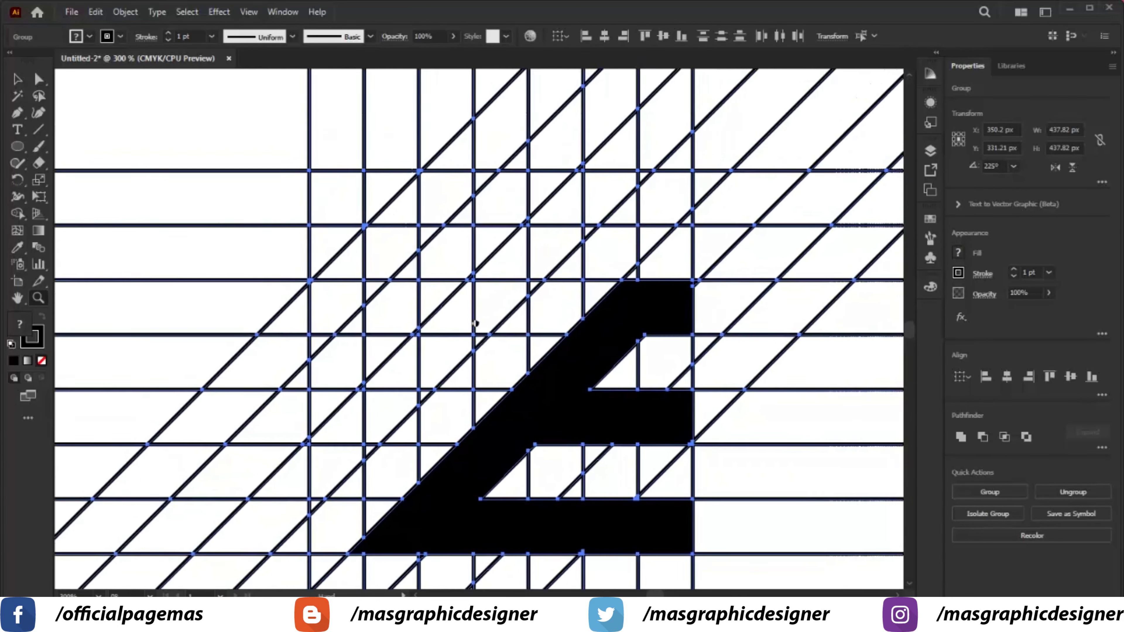
{"action": "left_click", "coordinate": [18, 213]}
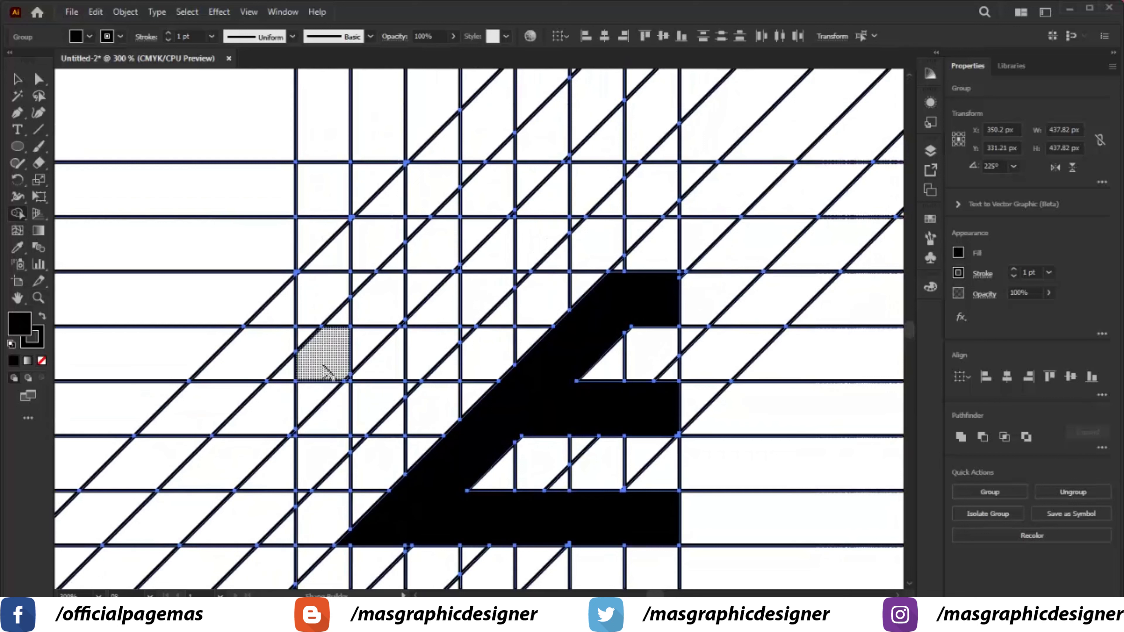
Step: Merge the left column, its leftover sliver and the diagonal strip with its edge triangles into one shape
{"action": "mouse_move", "coordinate": [304, 499]}
{"action": "left_mouse_down"}
{"action": "mouse_move", "coordinate": [352, 199]}
{"action": "mouse_move", "coordinate": [465, 184]}
{"action": "left_mouse_up"}
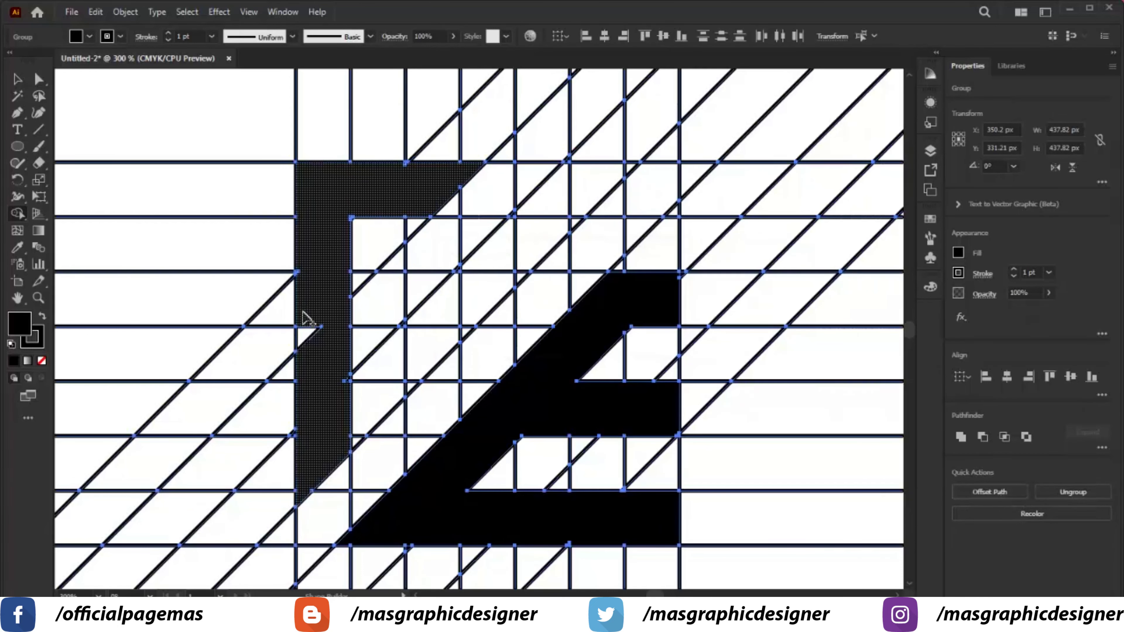
{"action": "left_click", "coordinate": [304, 325]}
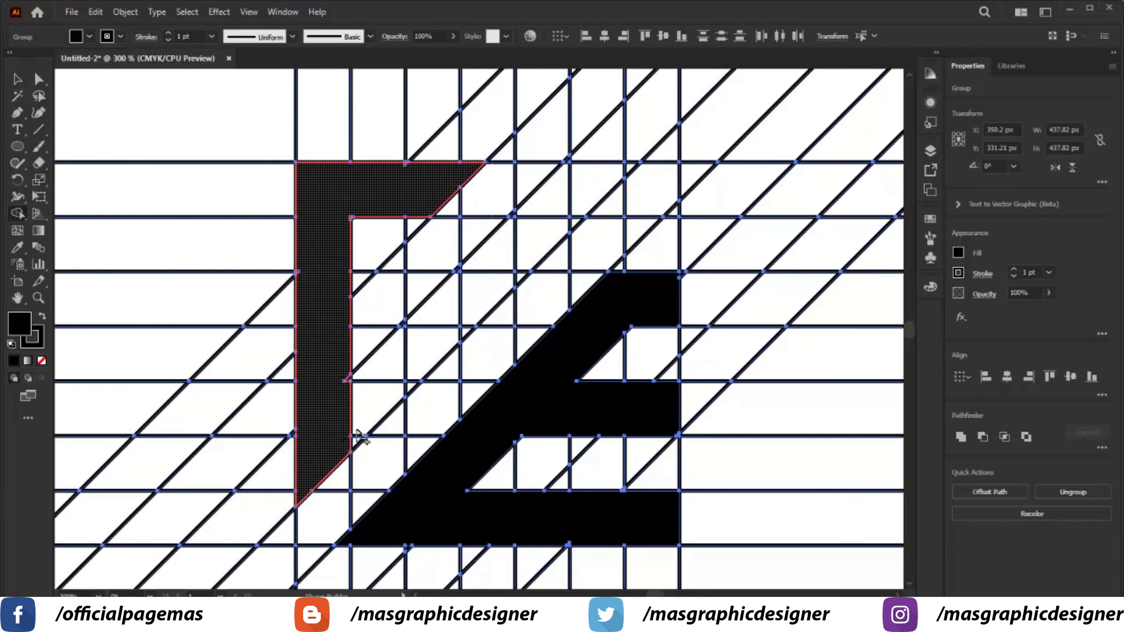
{"action": "mouse_move", "coordinate": [339, 442]}
{"action": "left_mouse_down"}
{"action": "mouse_move", "coordinate": [531, 244]}
{"action": "mouse_move", "coordinate": [619, 188]}
{"action": "mouse_move", "coordinate": [659, 191]}
{"action": "left_mouse_up"}
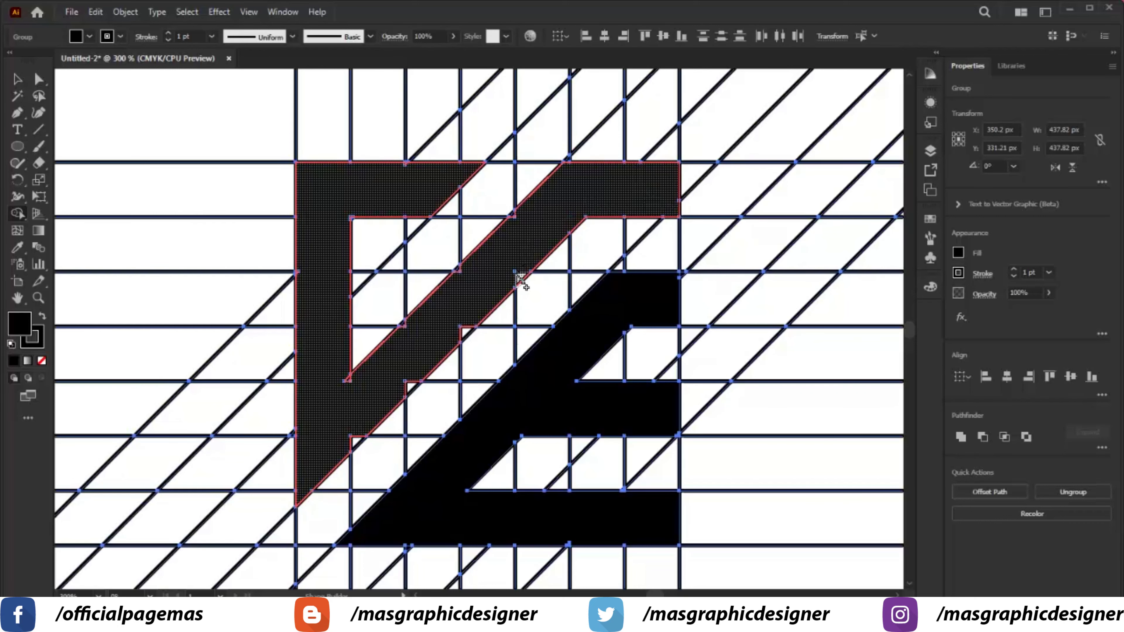
{"action": "left_click_drag", "start_coordinate": [446, 339], "coordinate": [409, 382]}
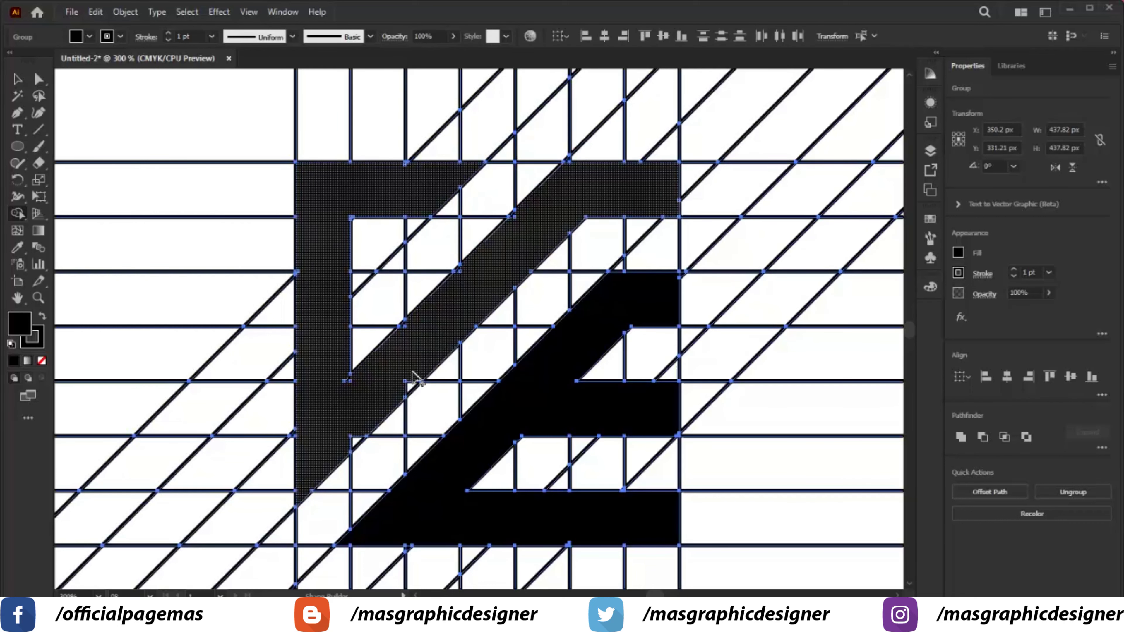
{"action": "left_click", "coordinate": [351, 444]}
Step: Zoom in closely on the column and fill its small interior gap with Shape Builder
{"action": "key", "text": "z"}
{"action": "left_click_drag", "start_coordinate": [368, 470], "coordinate": [413, 514]}
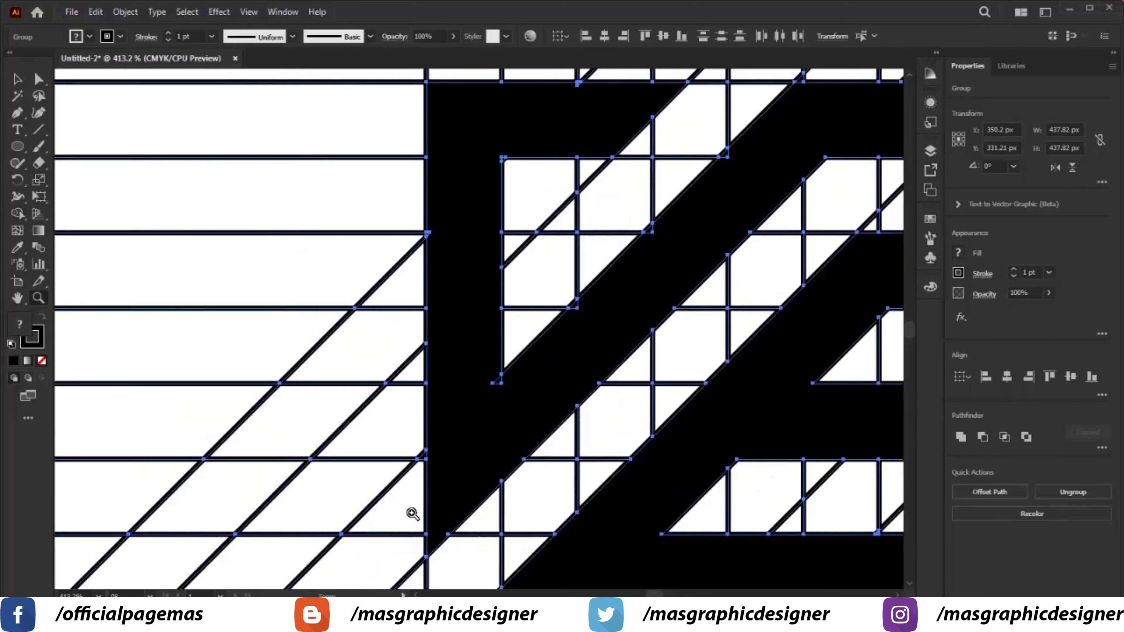
{"action": "left_click_drag", "start_coordinate": [546, 481], "coordinate": [551, 486]}
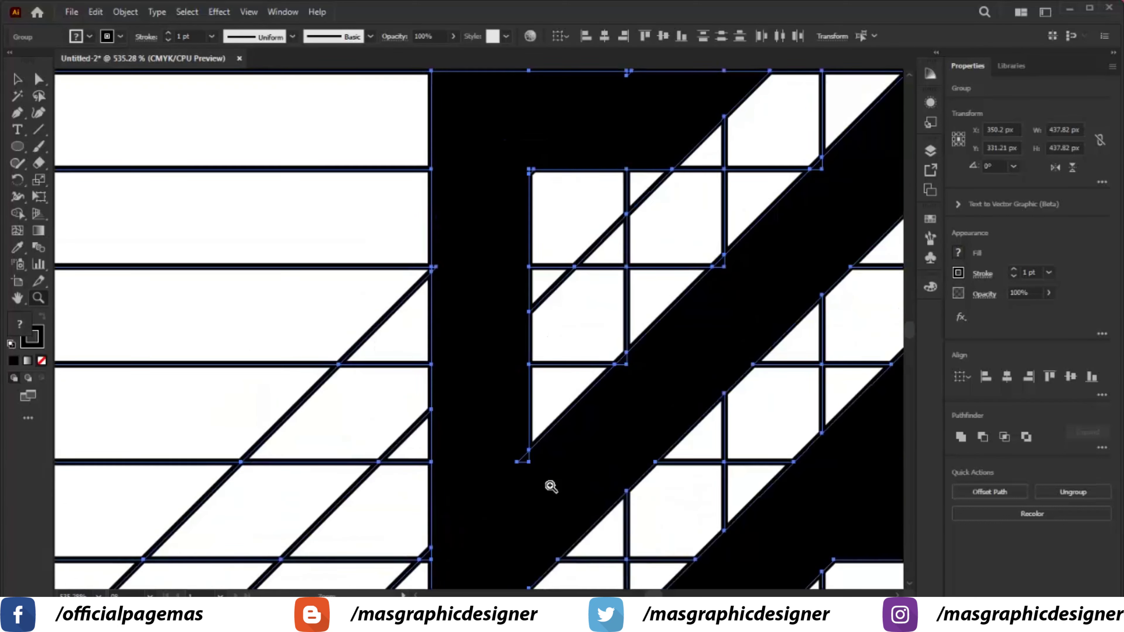
{"action": "left_click", "coordinate": [572, 484]}
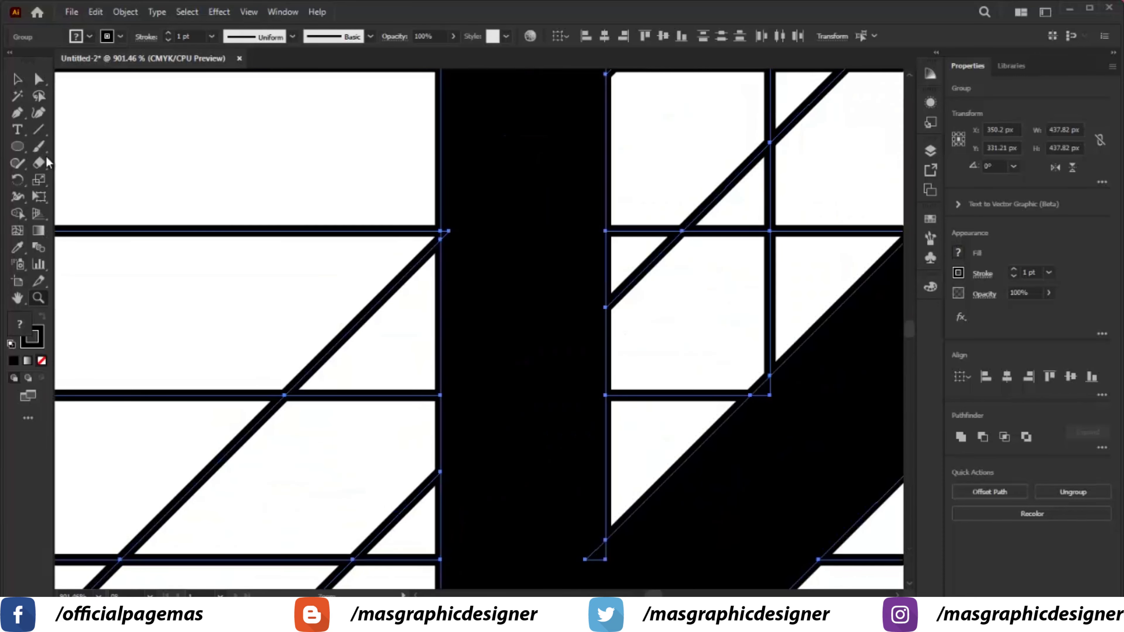
{"action": "key", "text": "shift+m"}
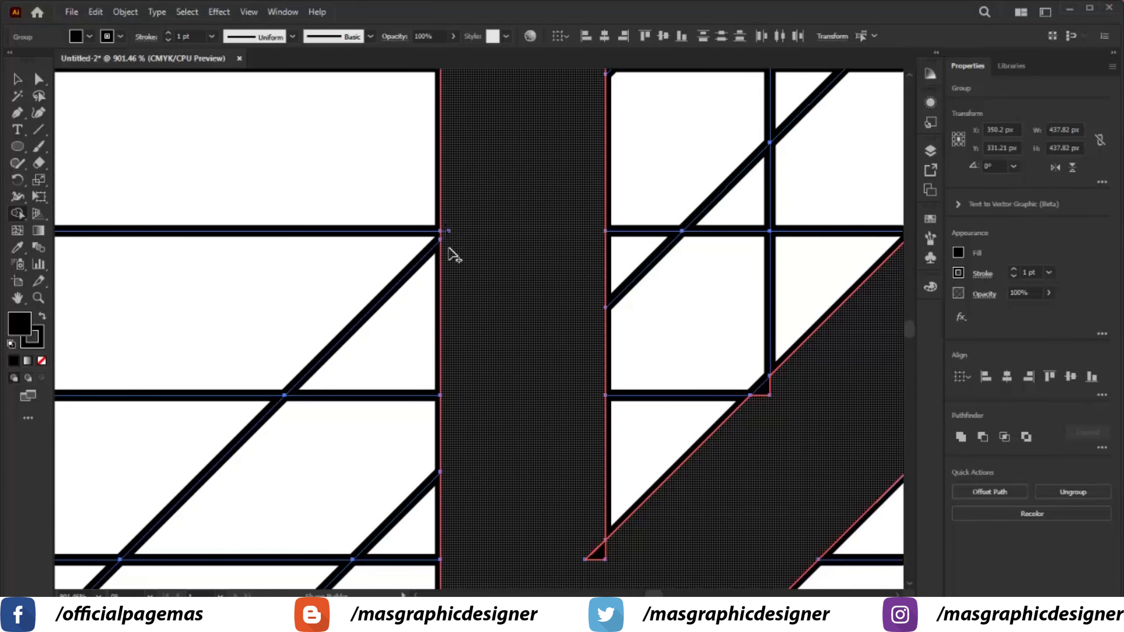
{"action": "left_click", "coordinate": [485, 327]}
Step: Merge the diagonal band and adjoining rectangle into the shape, then fit the artboard in view
{"action": "left_click_drag", "start_coordinate": [558, 425], "coordinate": [482, 319]}
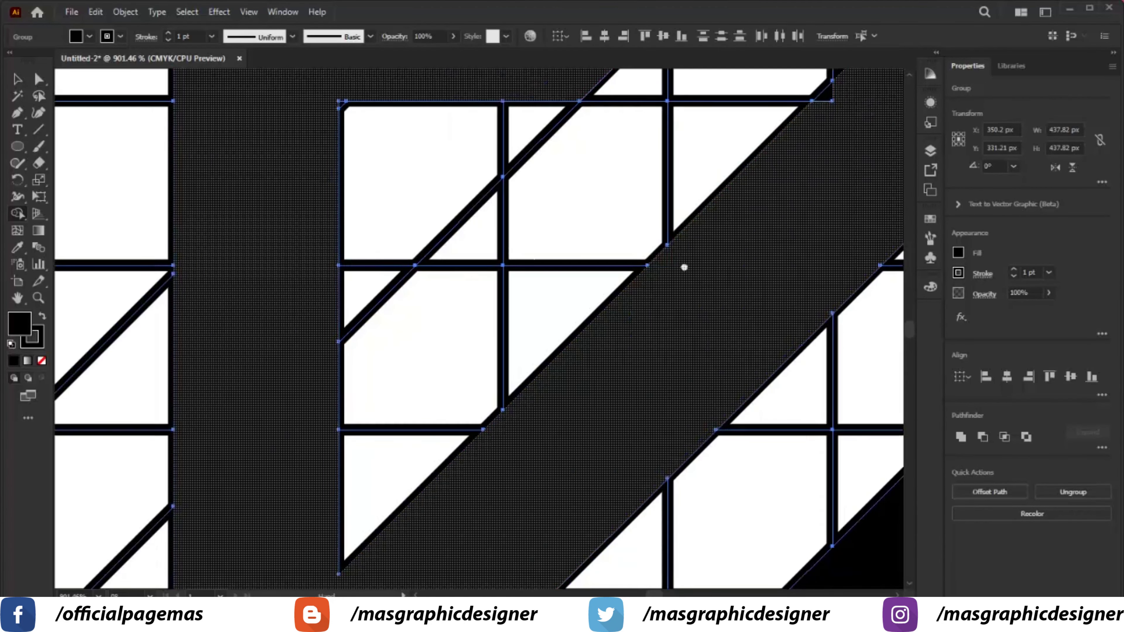
{"action": "left_click_drag", "start_coordinate": [725, 248], "coordinate": [492, 282]}
{"action": "left_click_drag", "start_coordinate": [573, 175], "coordinate": [333, 342]}
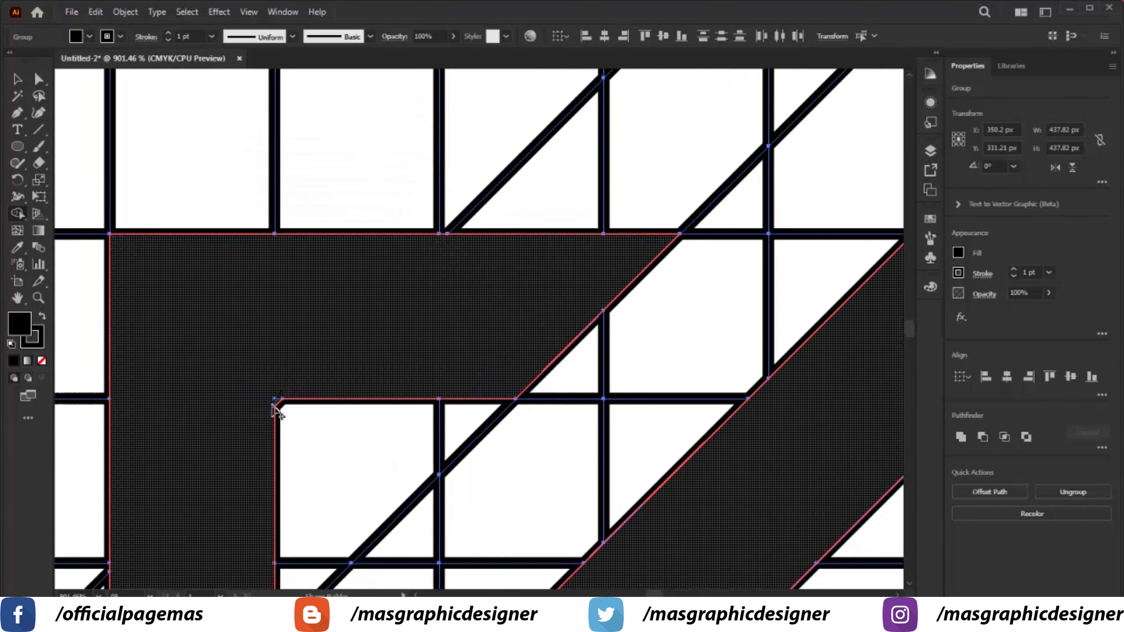
{"action": "left_click", "coordinate": [344, 390]}
{"action": "left_click_drag", "start_coordinate": [419, 299], "coordinate": [499, 260]}
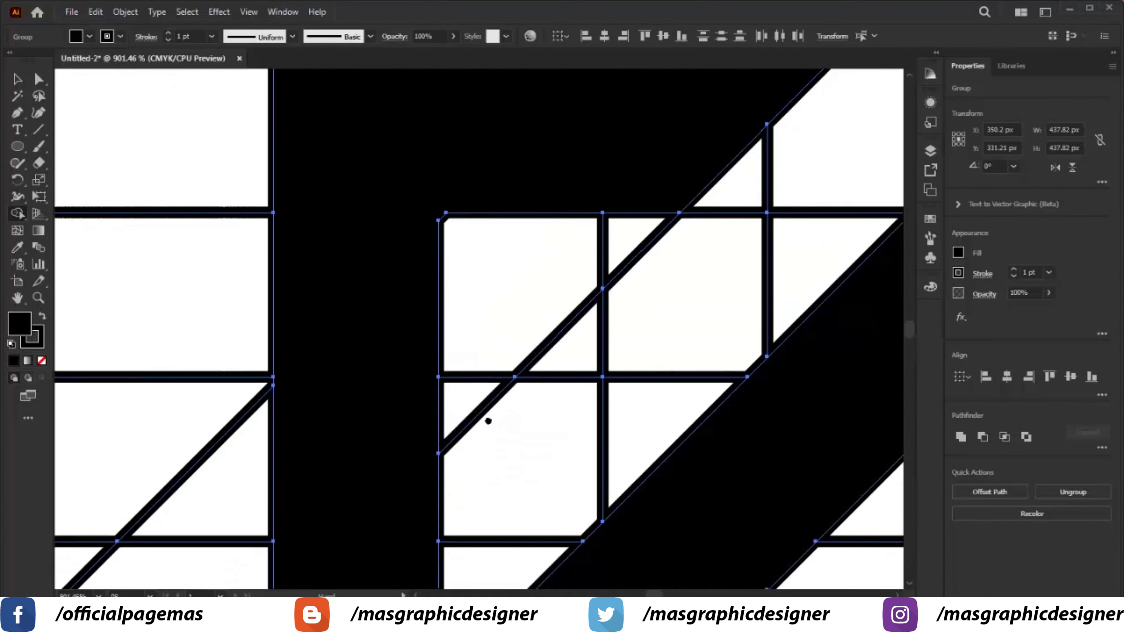
{"action": "left_click_drag", "start_coordinate": [488, 421], "coordinate": [460, 379]}
{"action": "left_click_drag", "start_coordinate": [501, 429], "coordinate": [552, 158]}
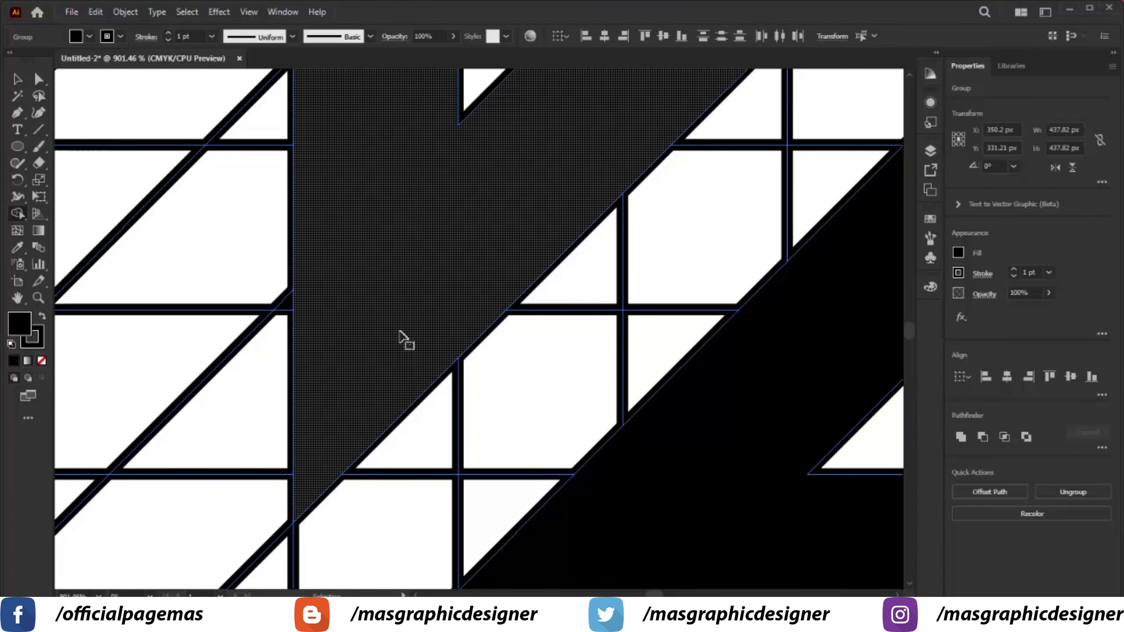
{"action": "key", "text": "ctrl+0"}
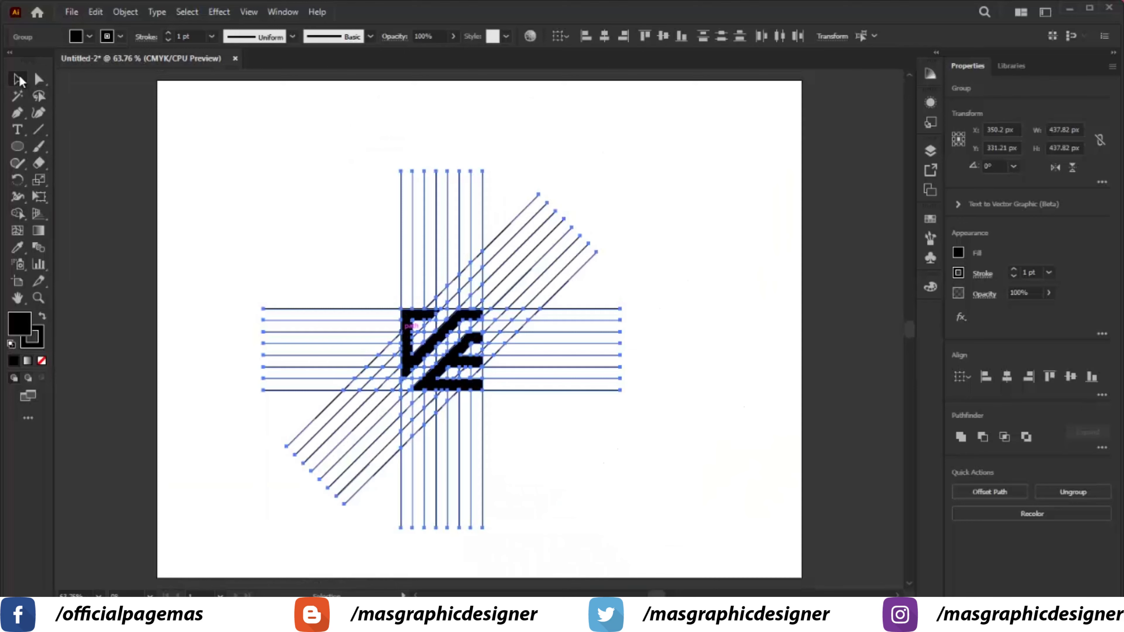
Step: Ungroup the grid lines from the logo shapes
{"action": "left_click", "coordinate": [324, 184]}
{"action": "left_click", "coordinate": [471, 368]}
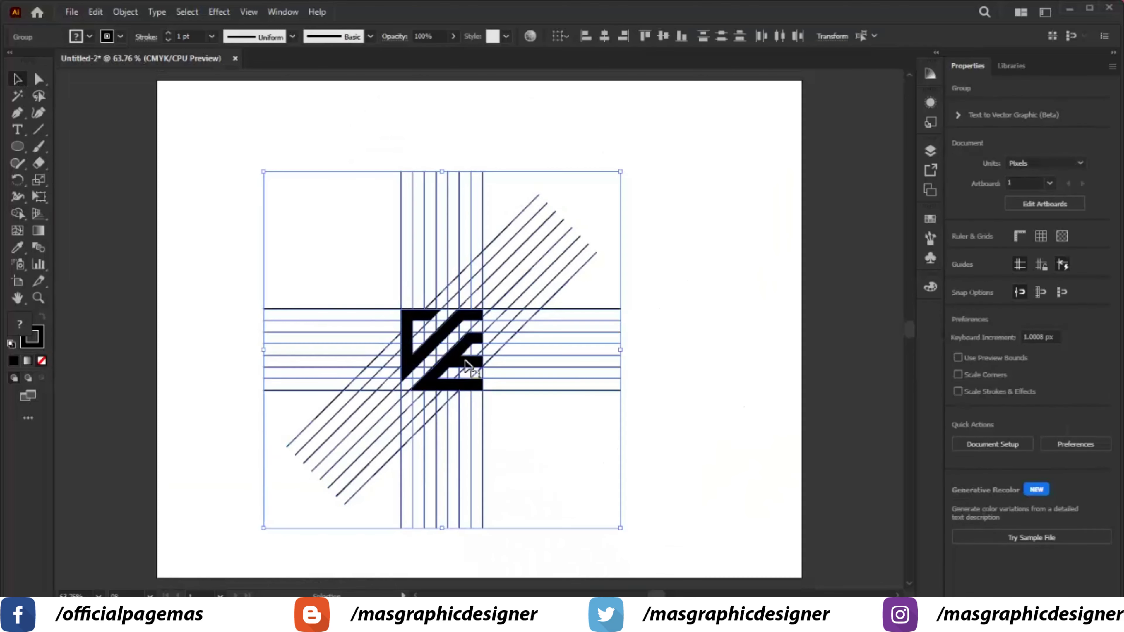
{"action": "right_click", "coordinate": [444, 337]}
{"action": "left_click", "coordinate": [497, 204]}
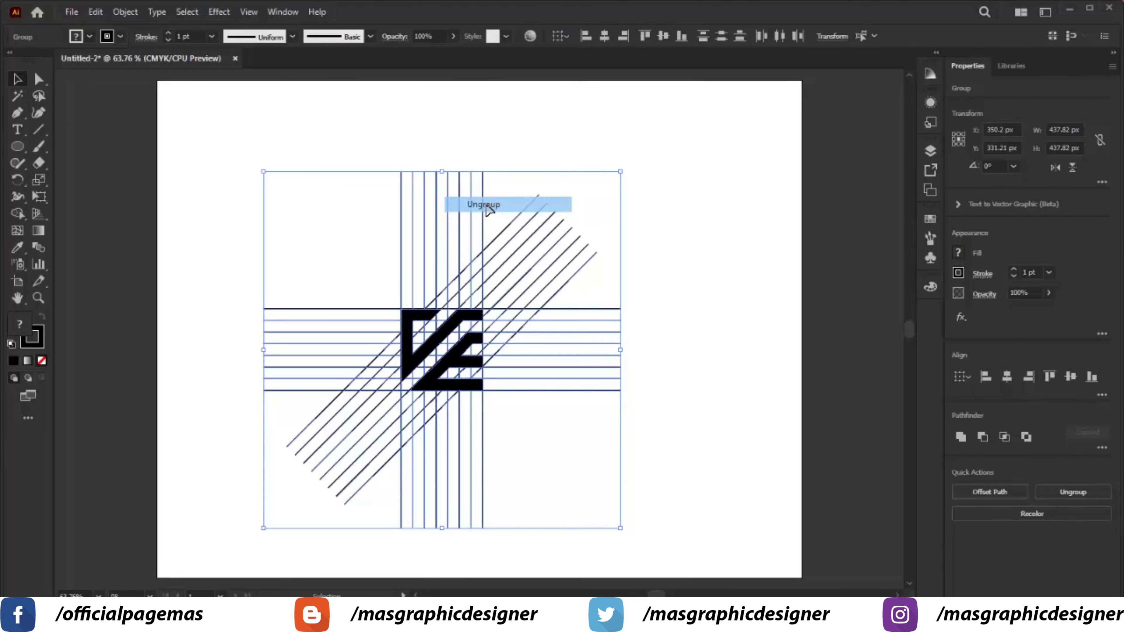
Step: Cut the two black logo shapes to the clipboard and delete all remaining grid lines
{"action": "left_click", "coordinate": [652, 251]}
{"action": "left_click", "coordinate": [458, 322]}
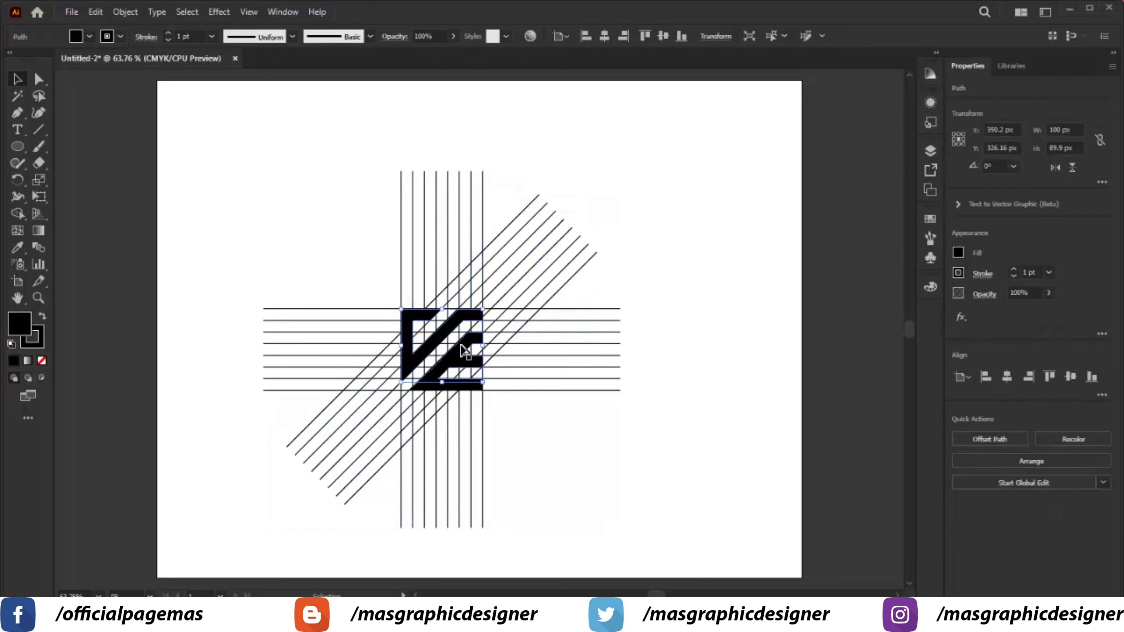
{"action": "left_click", "coordinate": [466, 388], "text": "shift"}
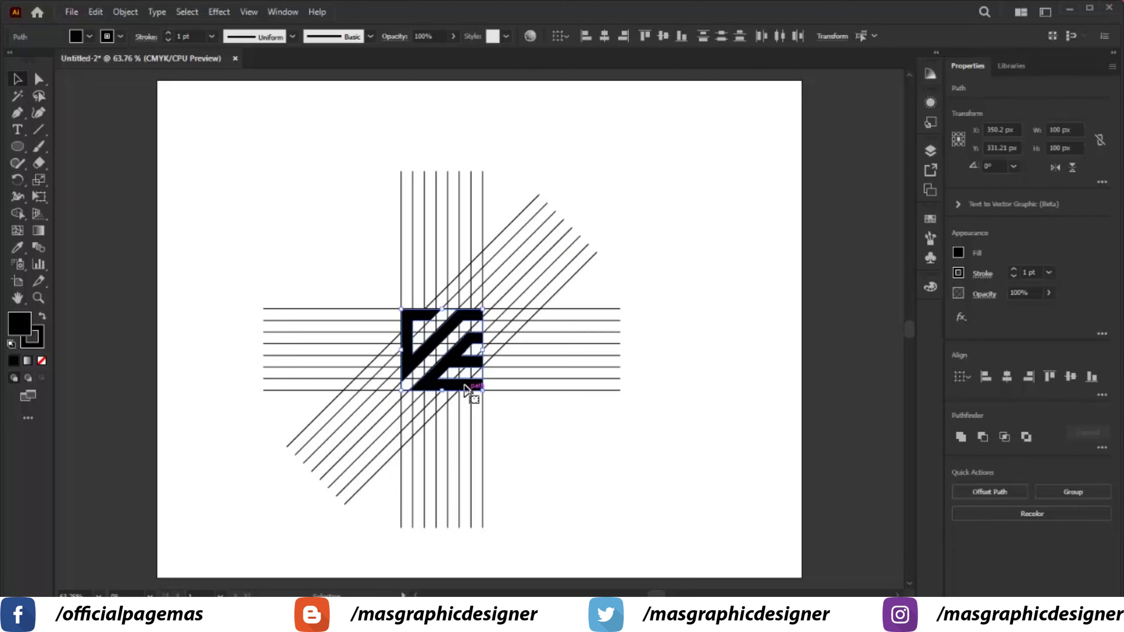
{"action": "right_click", "coordinate": [453, 366]}
{"action": "left_click", "coordinate": [492, 234]}
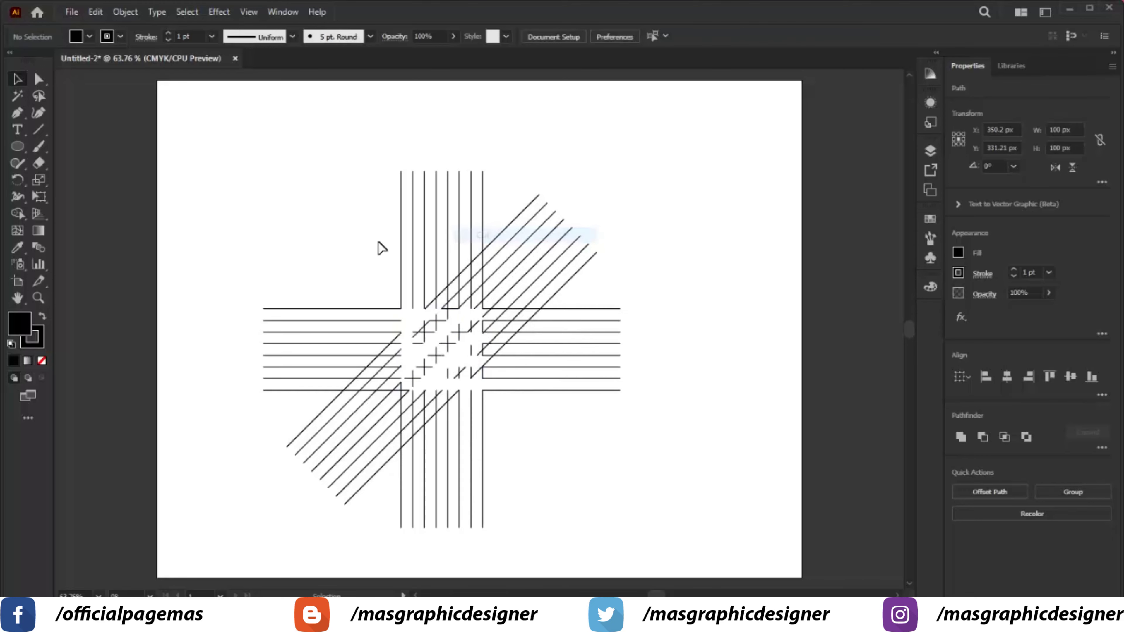
{"action": "left_click_drag", "start_coordinate": [195, 148], "coordinate": [637, 562]}
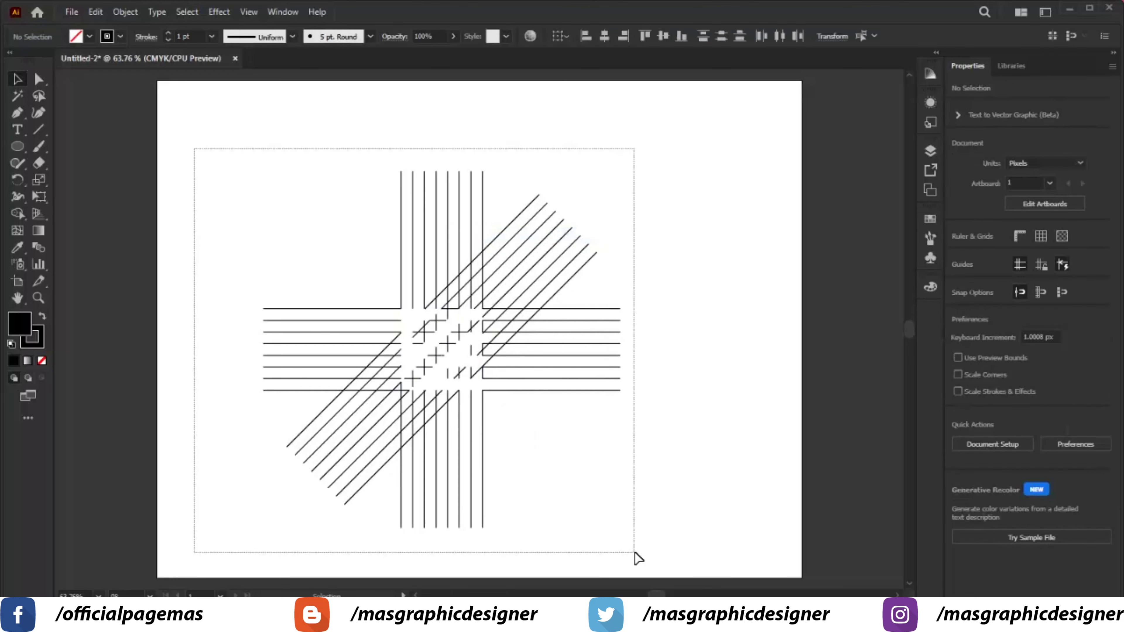
{"action": "key", "text": "Delete"}
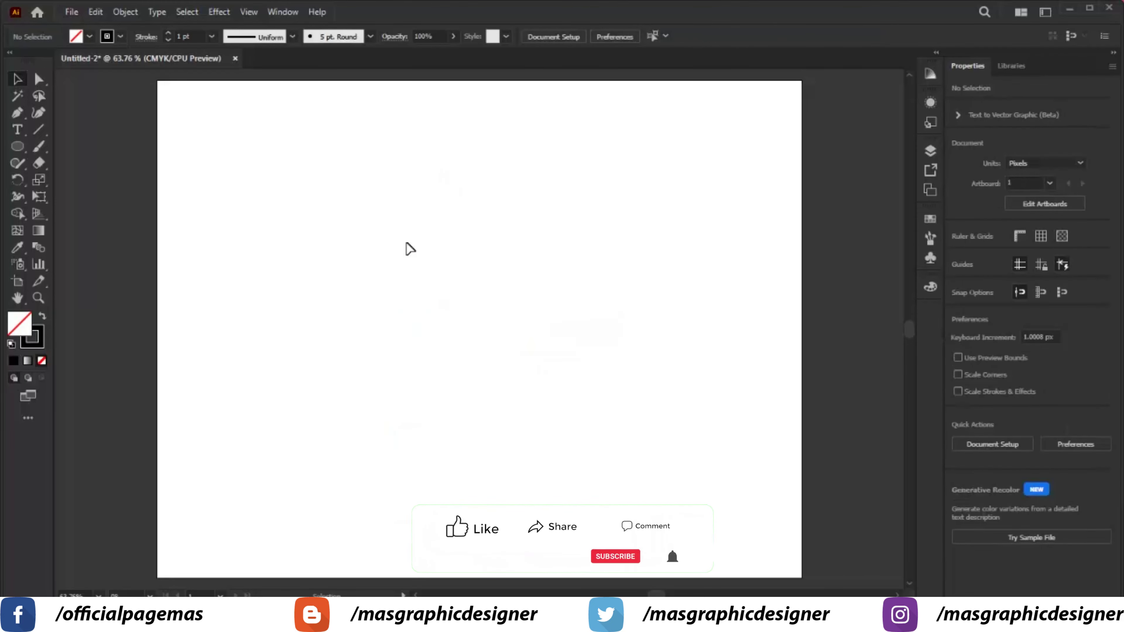
Step: Paste the logo in place, scale it about threefold to roughly 308.84 px, and centre it
{"action": "right_click", "coordinate": [363, 191]}
{"action": "mouse_move", "coordinate": [412, 244]}
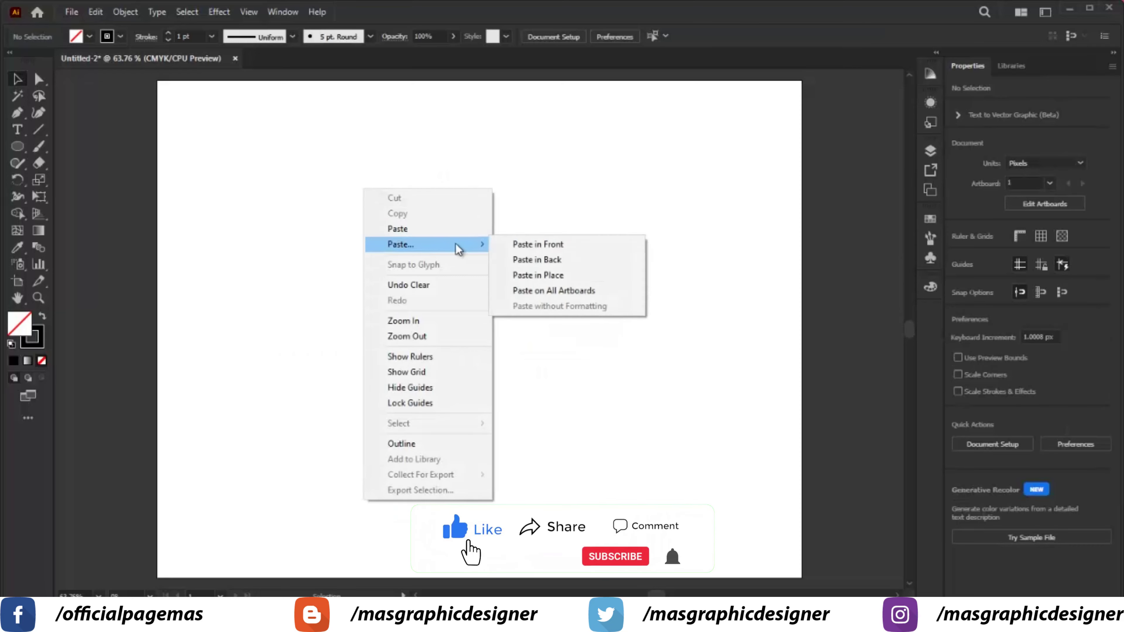
{"action": "left_click", "coordinate": [561, 276]}
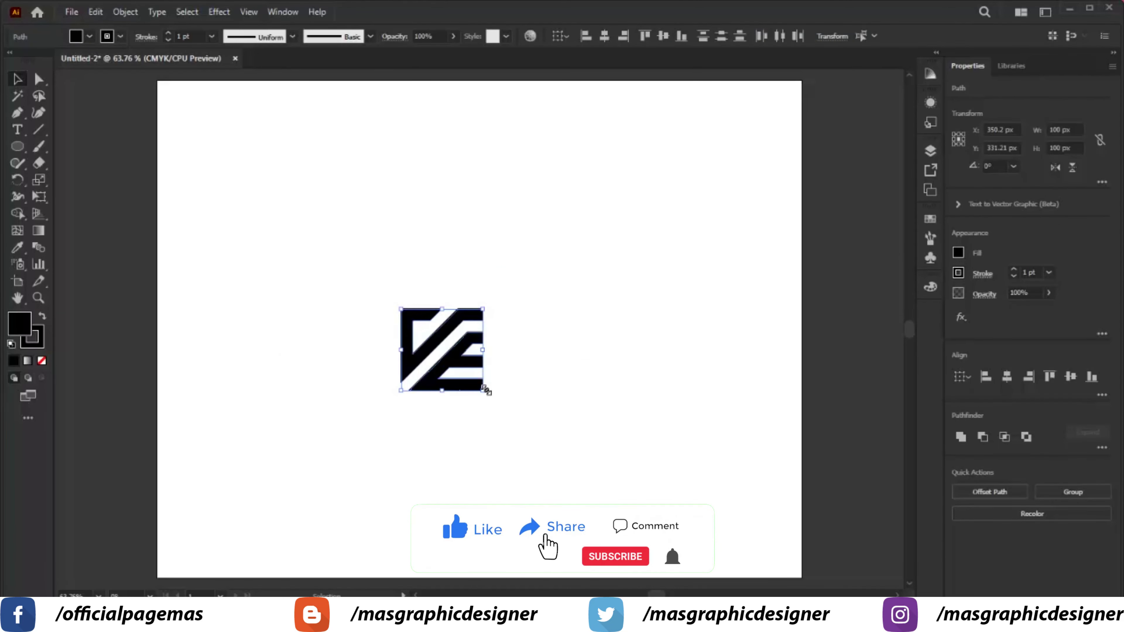
{"action": "left_click_drag", "start_coordinate": [484, 389], "coordinate": [567, 475]}
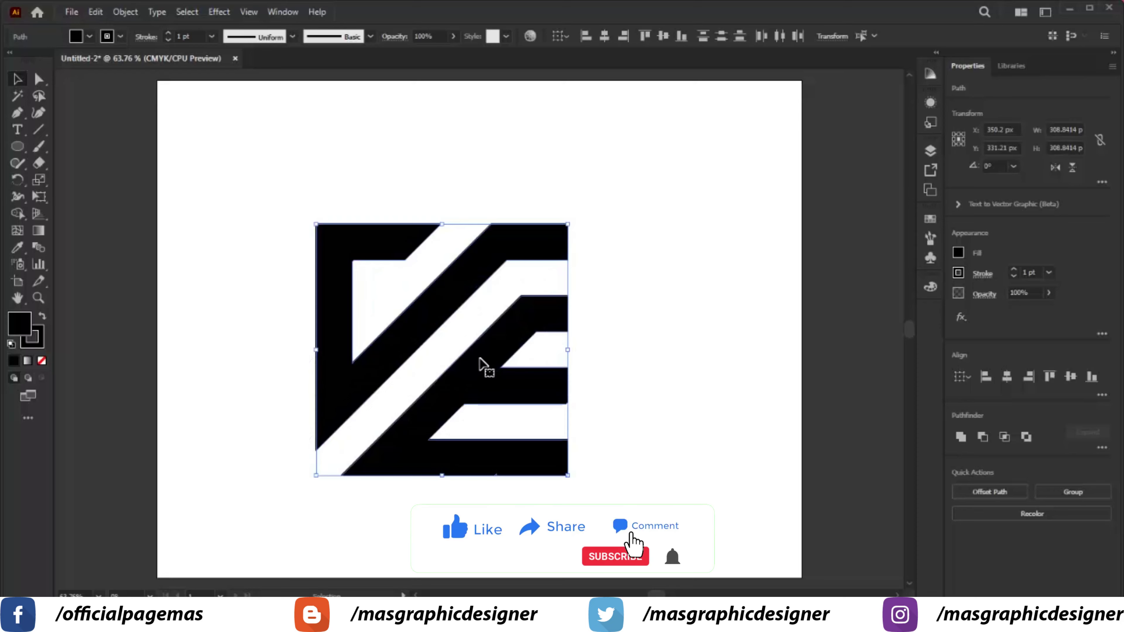
{"action": "left_click_drag", "start_coordinate": [479, 358], "coordinate": [497, 331]}
{"action": "left_click", "coordinate": [650, 272]}
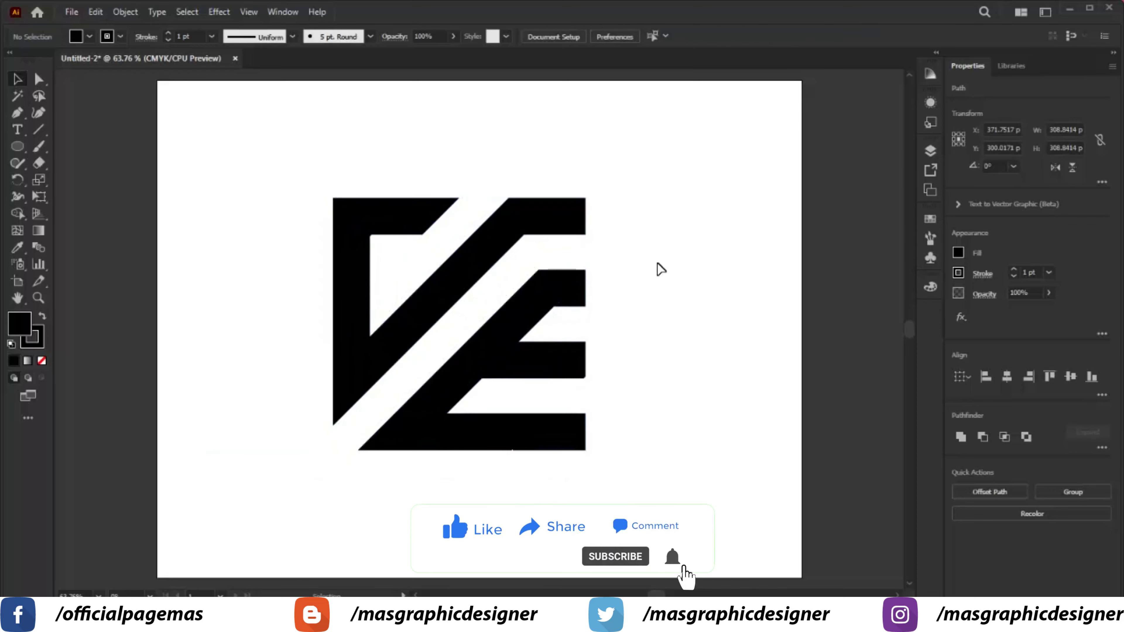
{"action": "left_click_drag", "start_coordinate": [671, 148], "coordinate": [277, 487]}
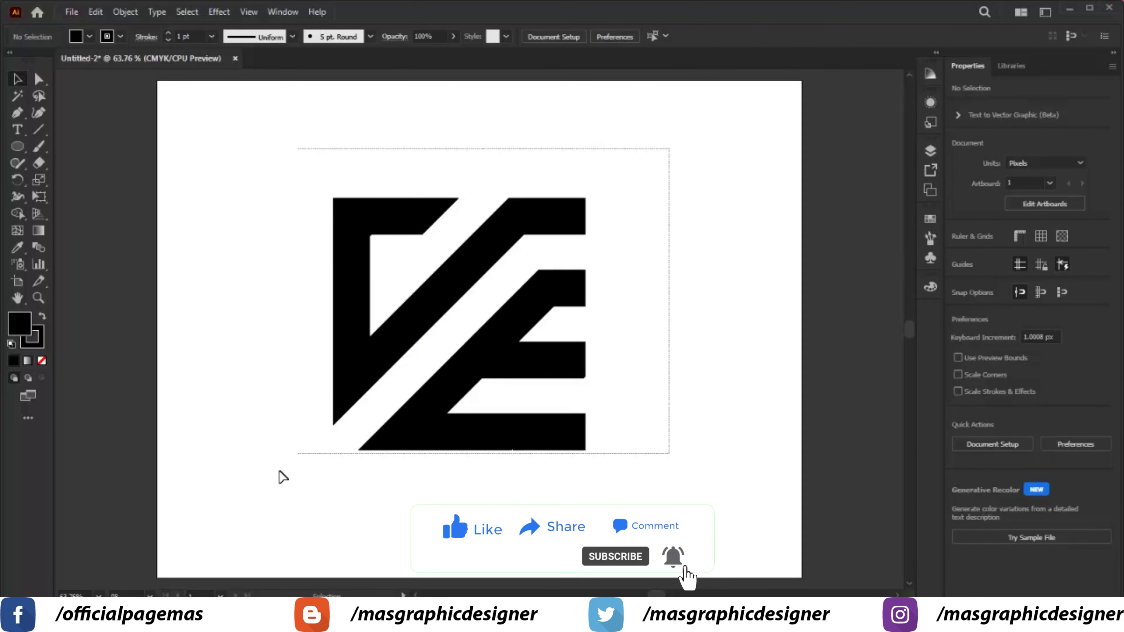
Step: Try yellow and other swatches, then settle on dark brown (C=40 M=70 Y=100 K=50) and deselect
{"action": "left_click", "coordinate": [90, 37]}
{"action": "left_click", "coordinate": [58, 61]}
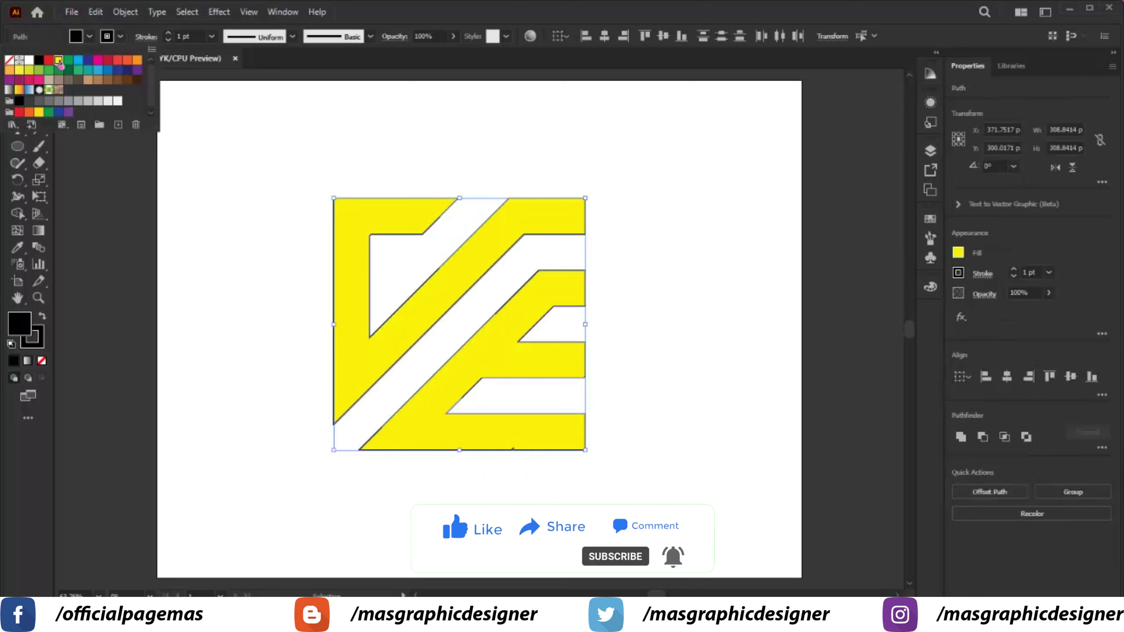
{"action": "left_click", "coordinate": [90, 62]}
{"action": "left_click", "coordinate": [128, 80]}
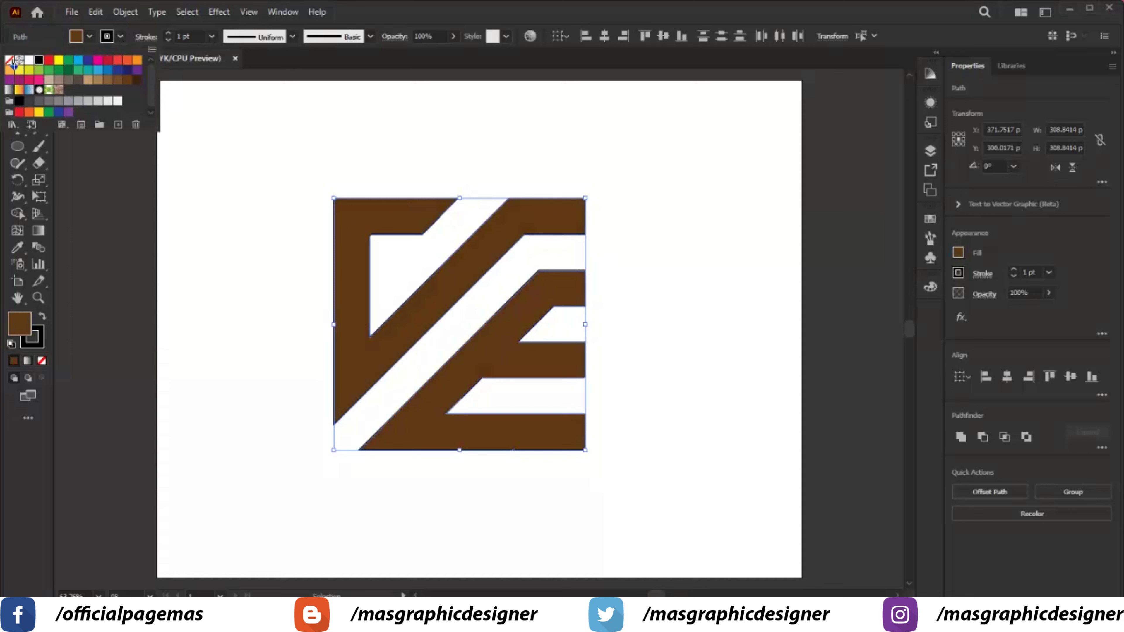
{"action": "left_click", "coordinate": [301, 110]}
{"action": "left_click", "coordinate": [371, 158]}
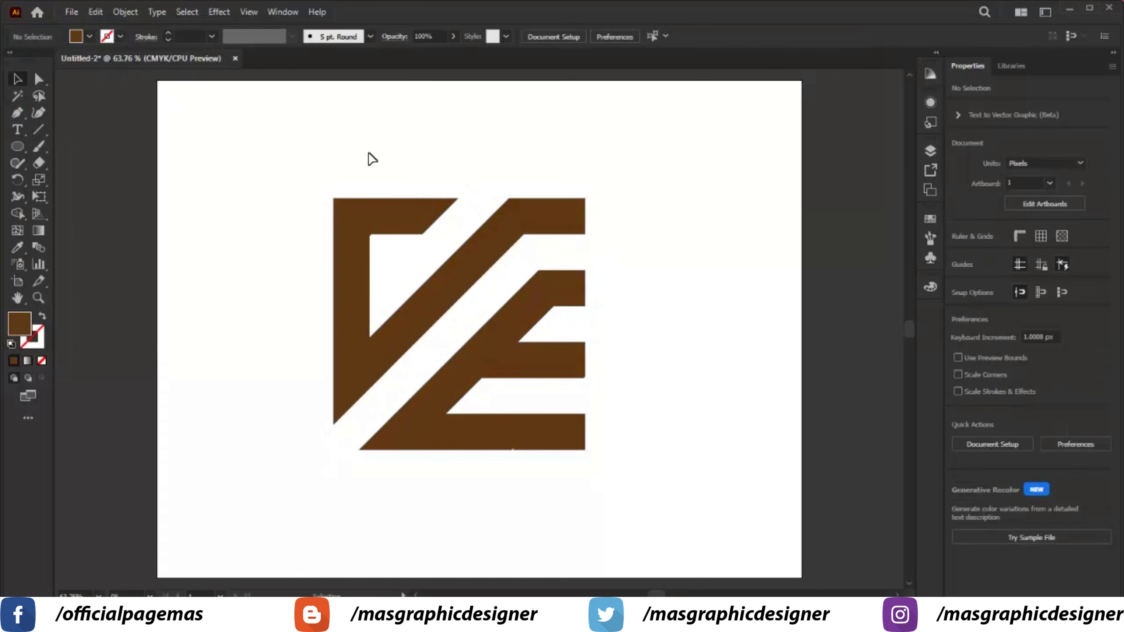